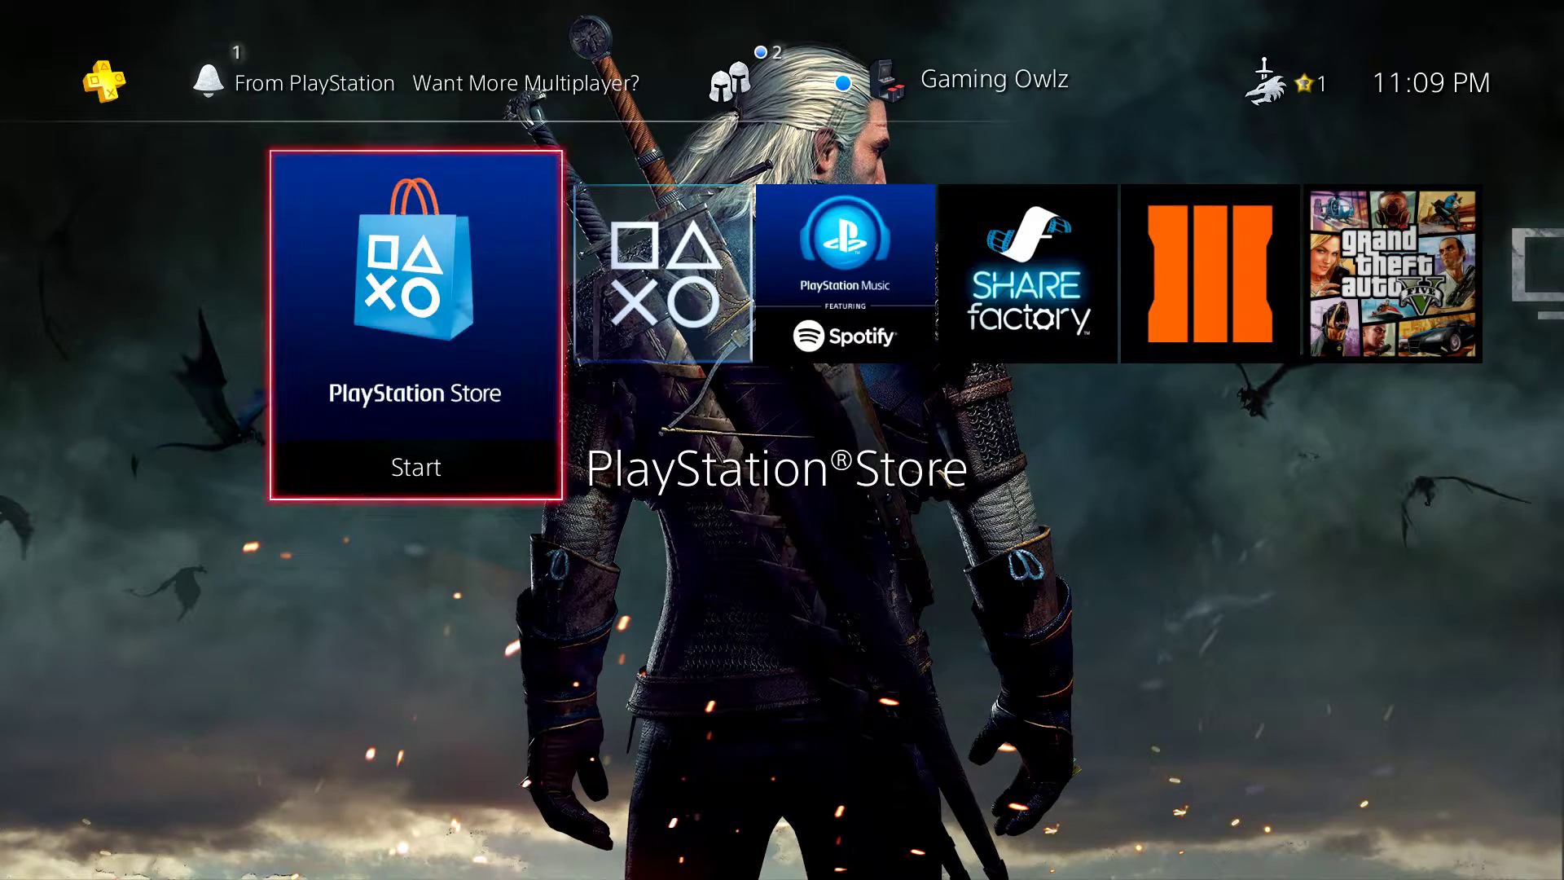
Open the console's Remote Play Connection Settings and switch Enable Remote Play off and back on.
key("Up")
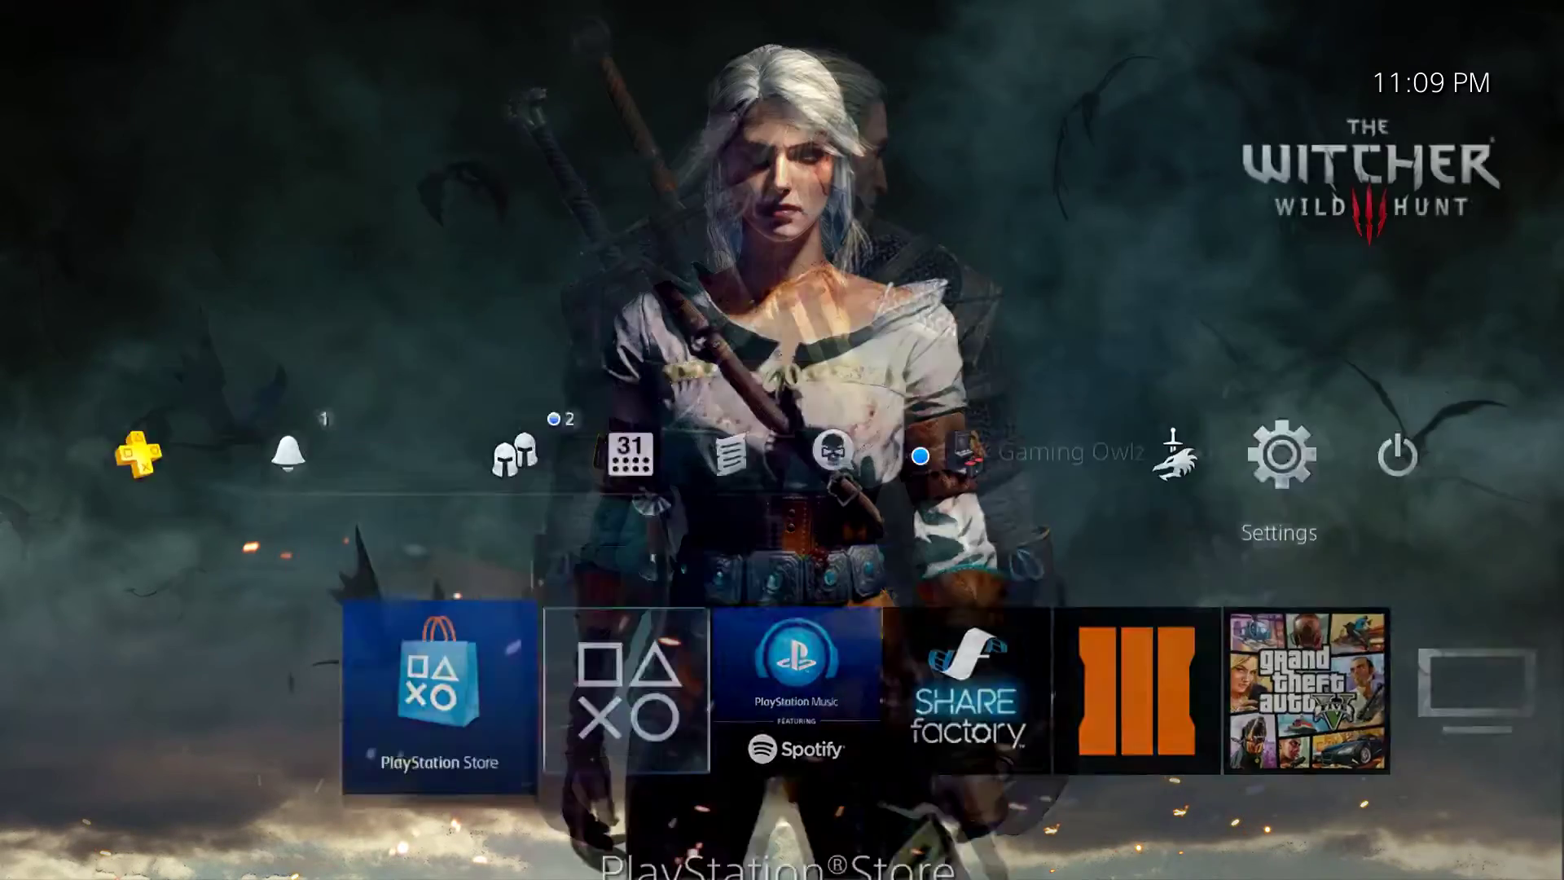
key("Return")
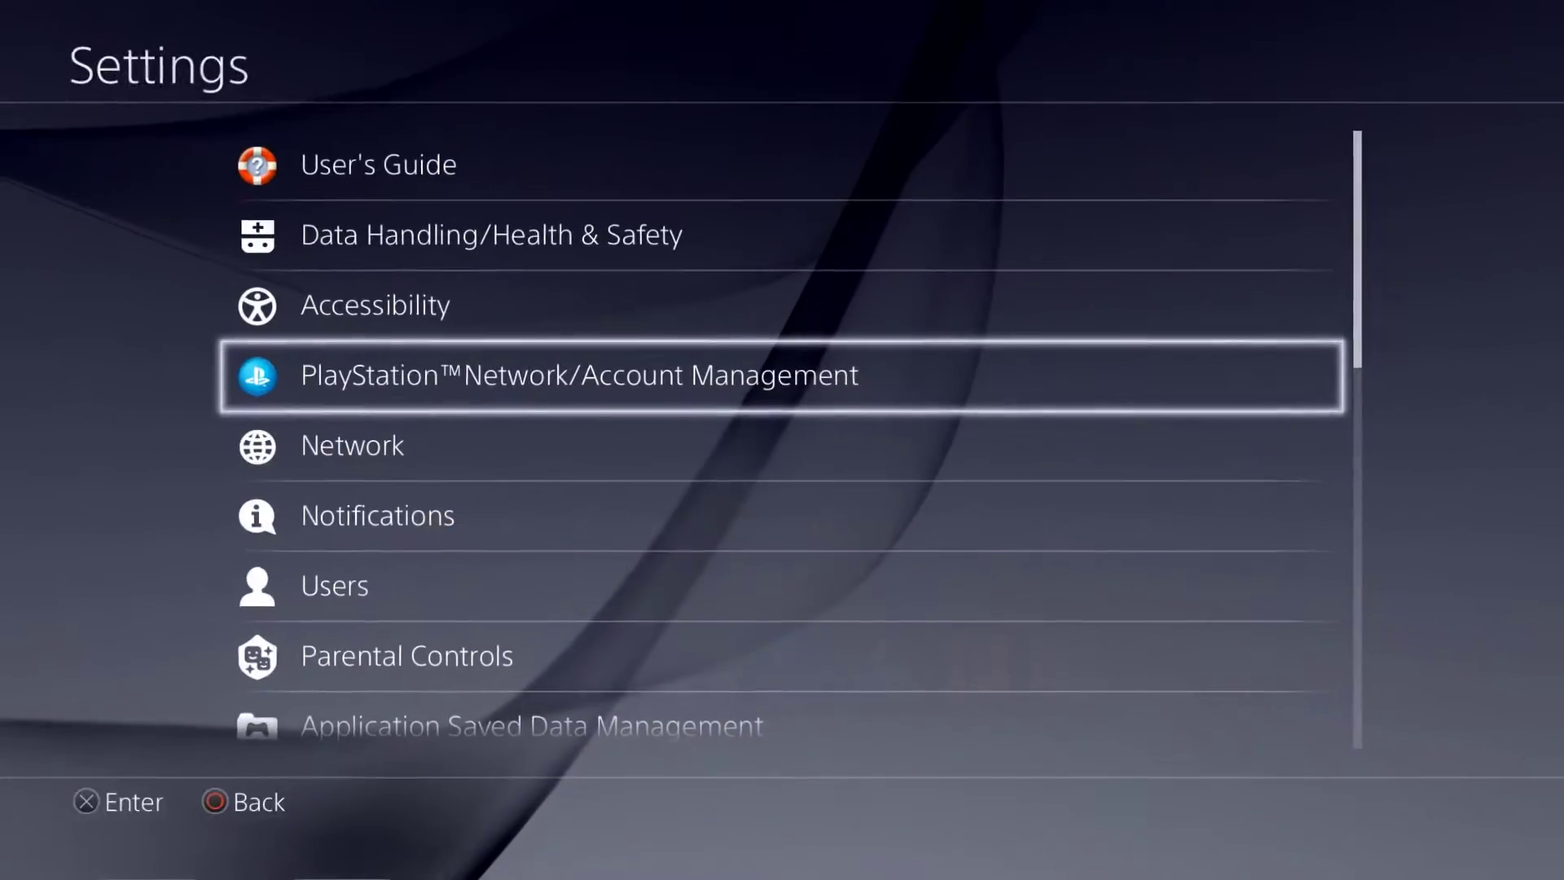
key("Down")
key("Down")
key("Down")
key("Down")
key("Down")
key("Down")
key("Down")
key("Down")
key("Down")
key("Down")
key("Down")
key("Down")
key("Down")
key("Down")
key("Down")
key("Down")
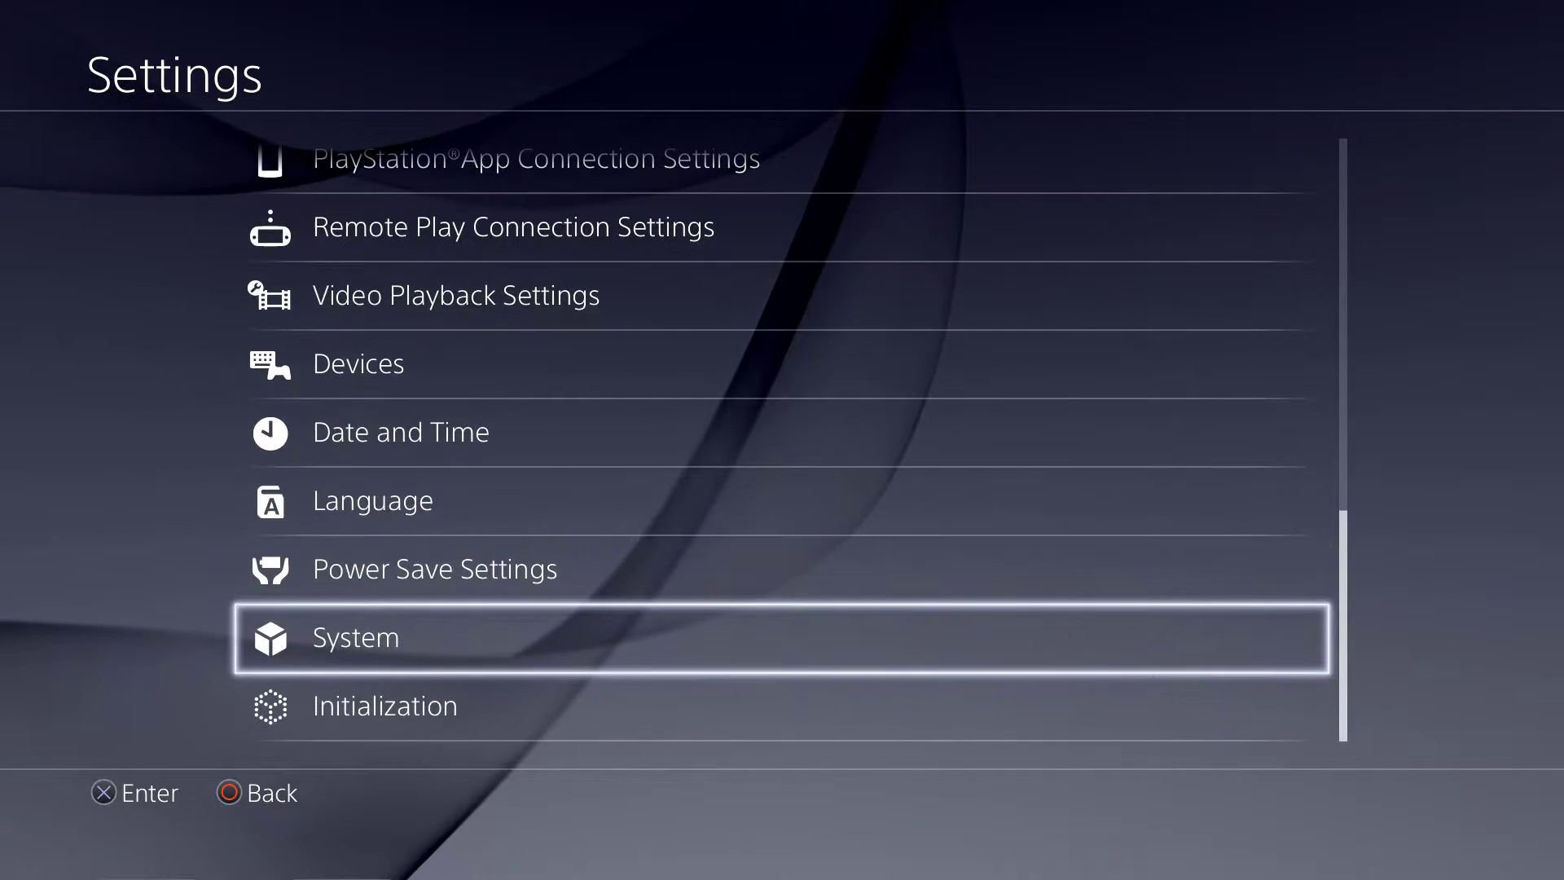
key("Up")
key("Up")
key("Up")
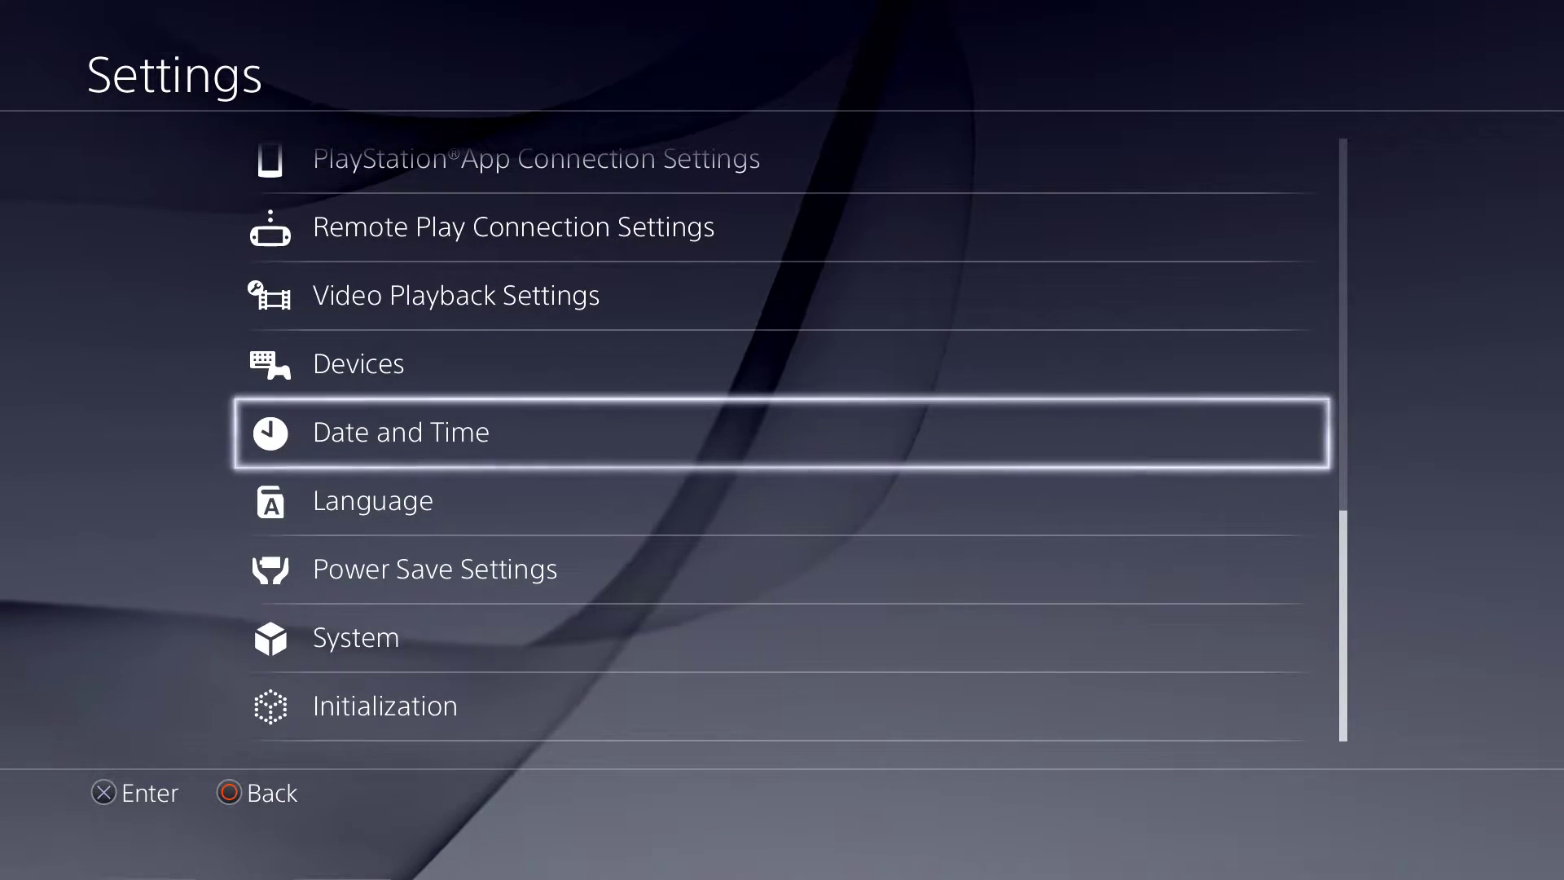
key("Up")
key("Up")
key("Up")
key("Up")
key("Up")
key("Up")
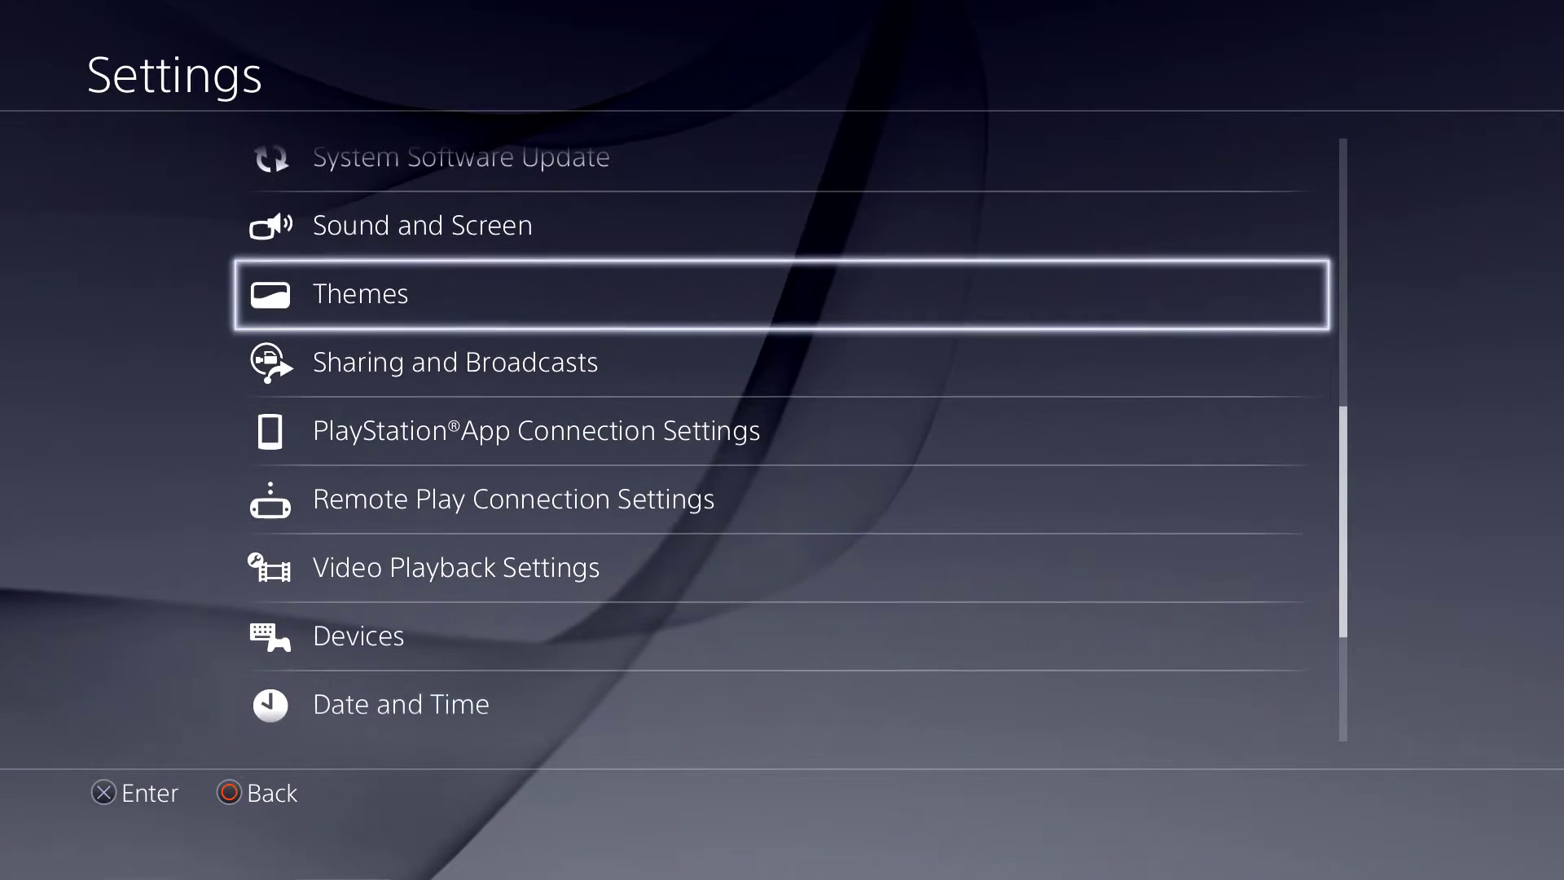
key("Up")
key("Up")
key("Up")
key("Up")
key("Up")
key("Down")
key("Down")
key("Down")
key("Down")
key("Down")
key("Down")
key("Down")
key("Down")
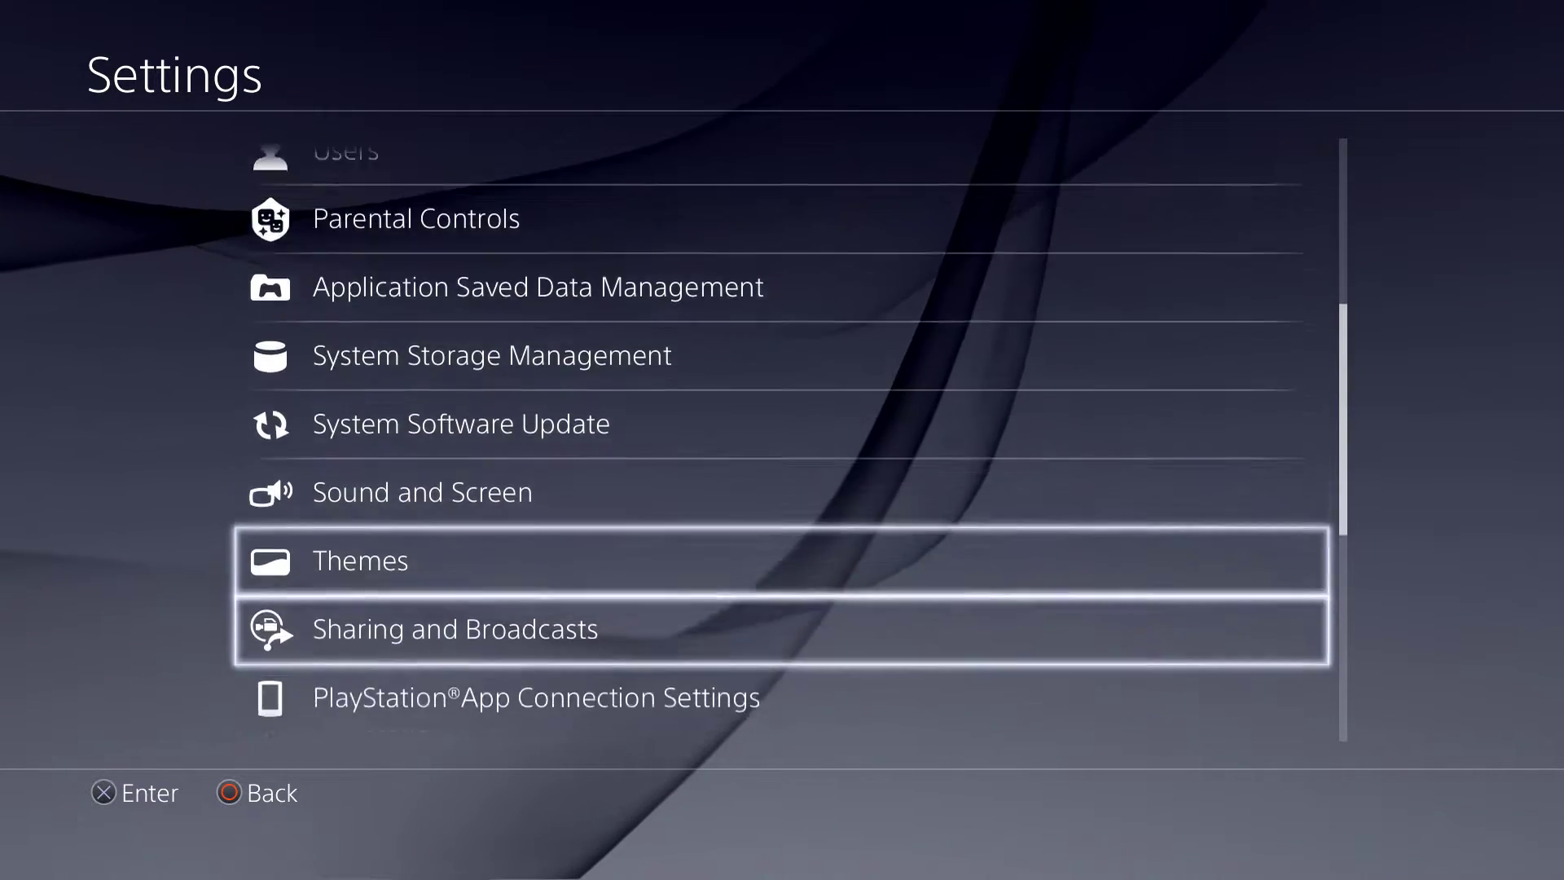
key("Return")
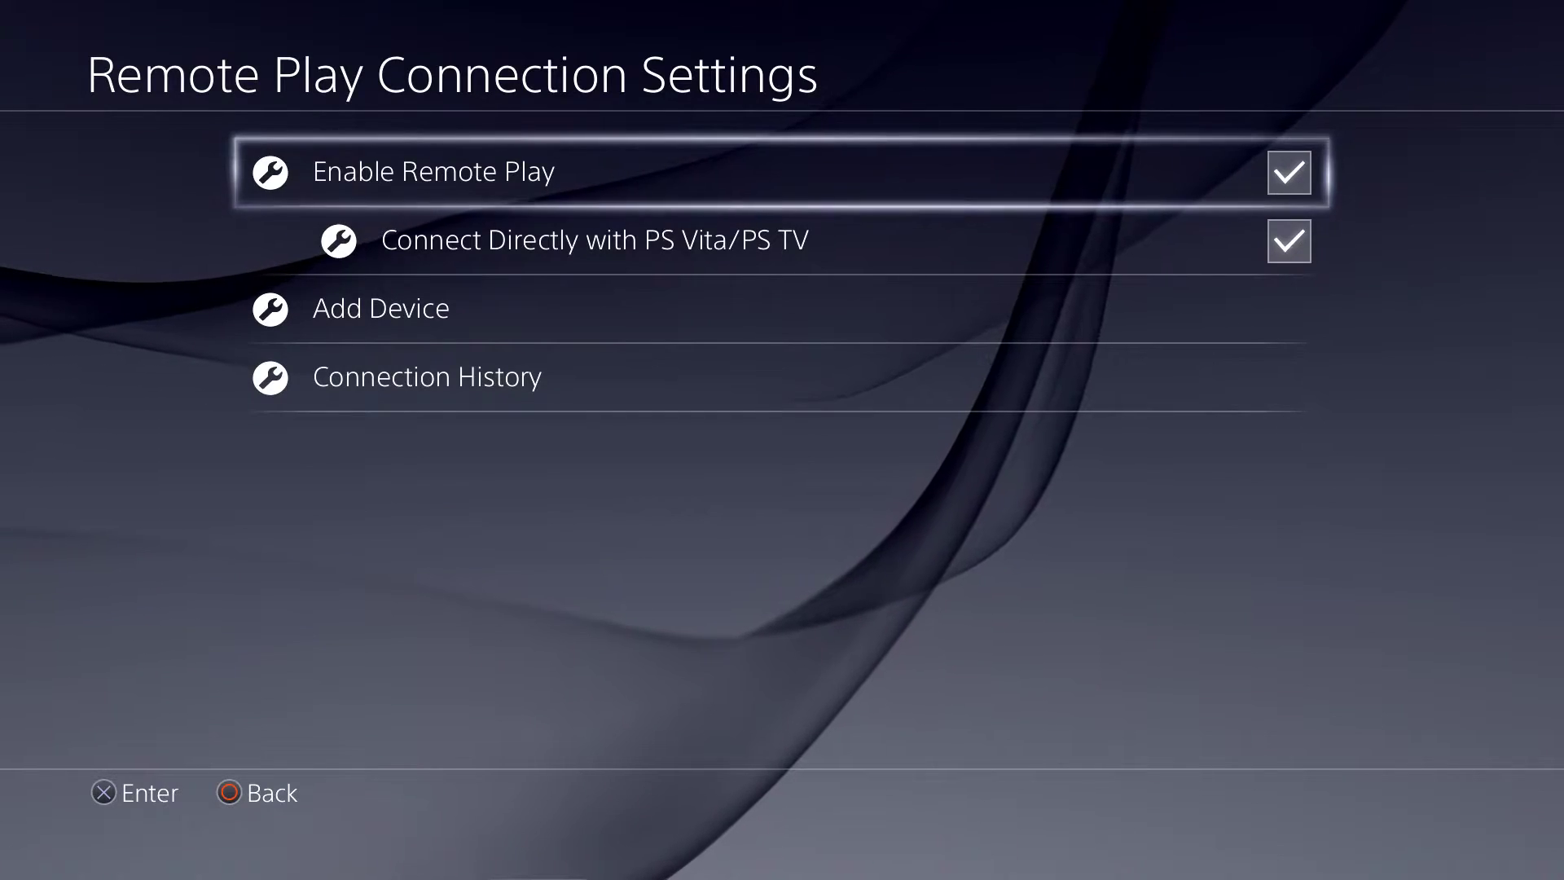
key("Return")
key("Return")
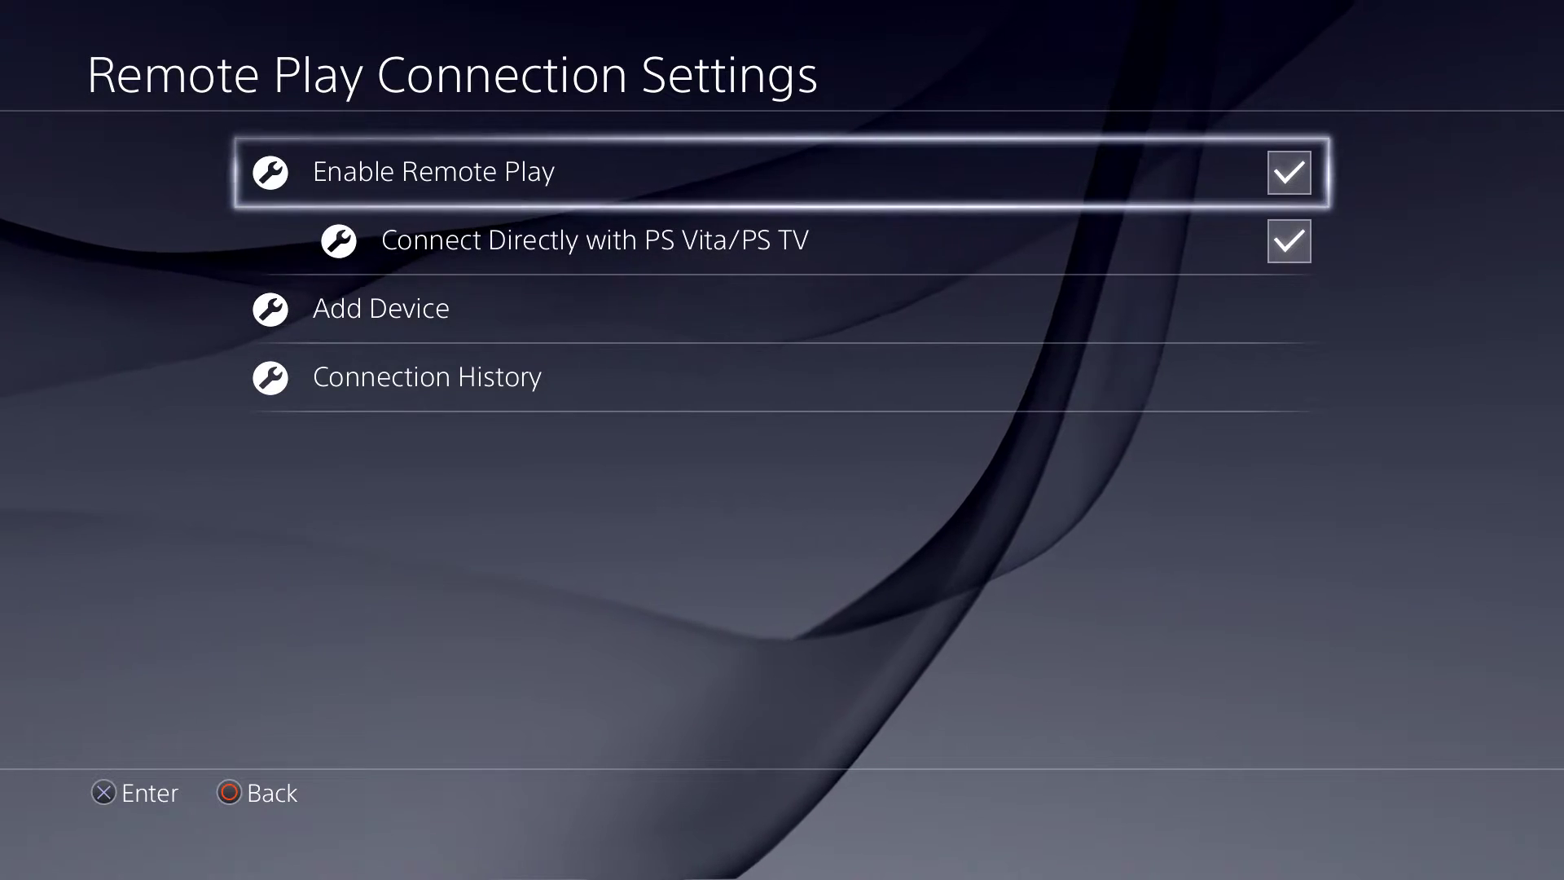
key("Escape")
Open Activate as Your Primary PS4 under PlayStation Network/Account Management, and return to the home screen.
key("Up")
key("Up")
key("Up")
key("Up")
key("Up")
key("Up")
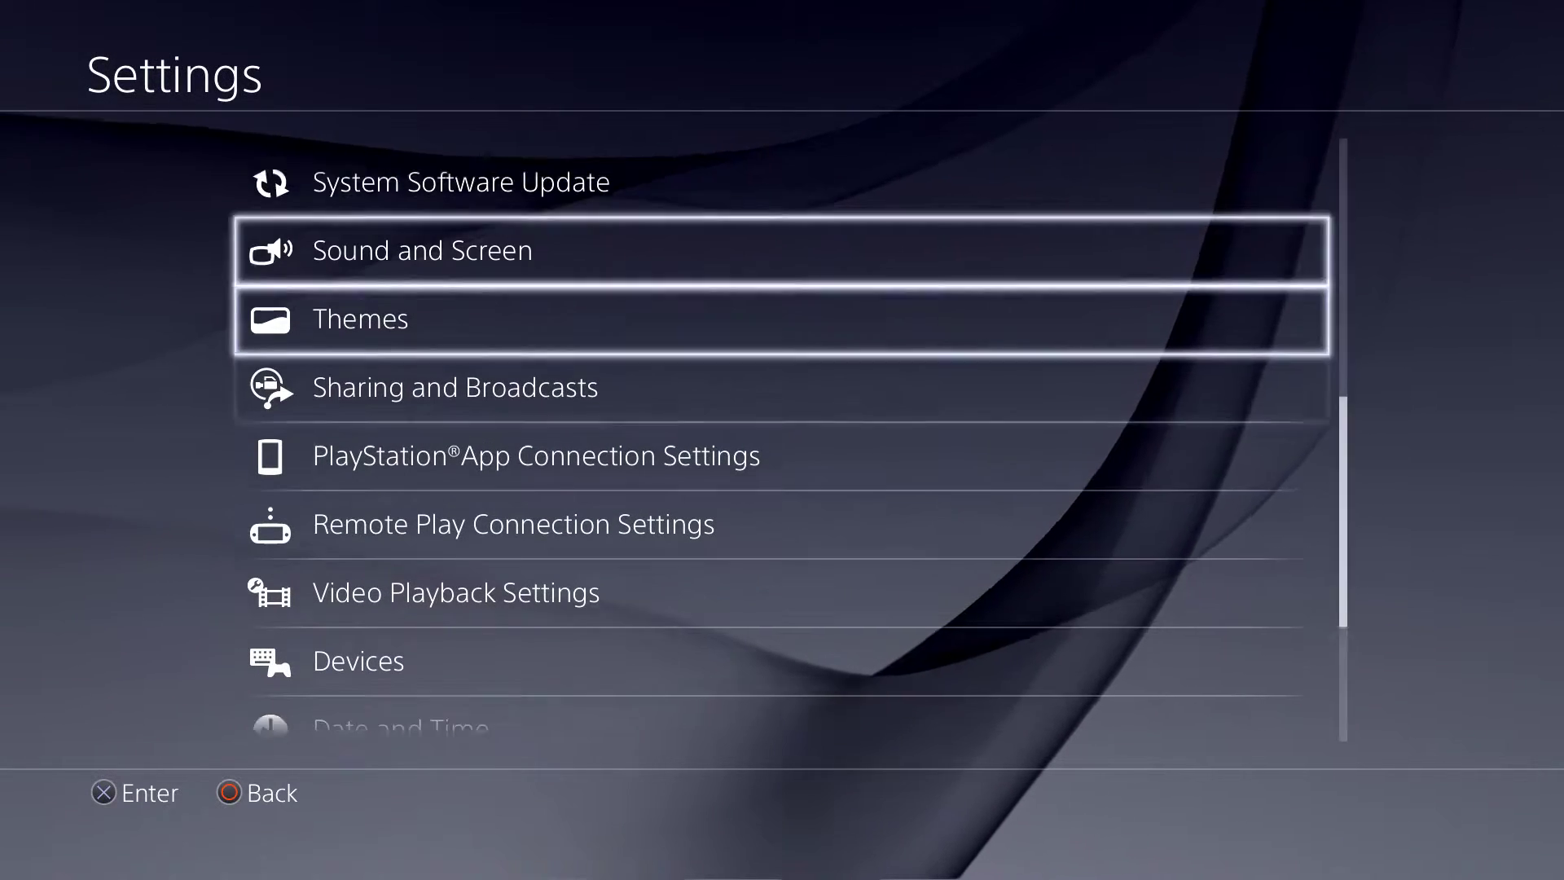
key("Up")
key("Up")
key("Up")
key("Up")
key("Up")
key("Up")
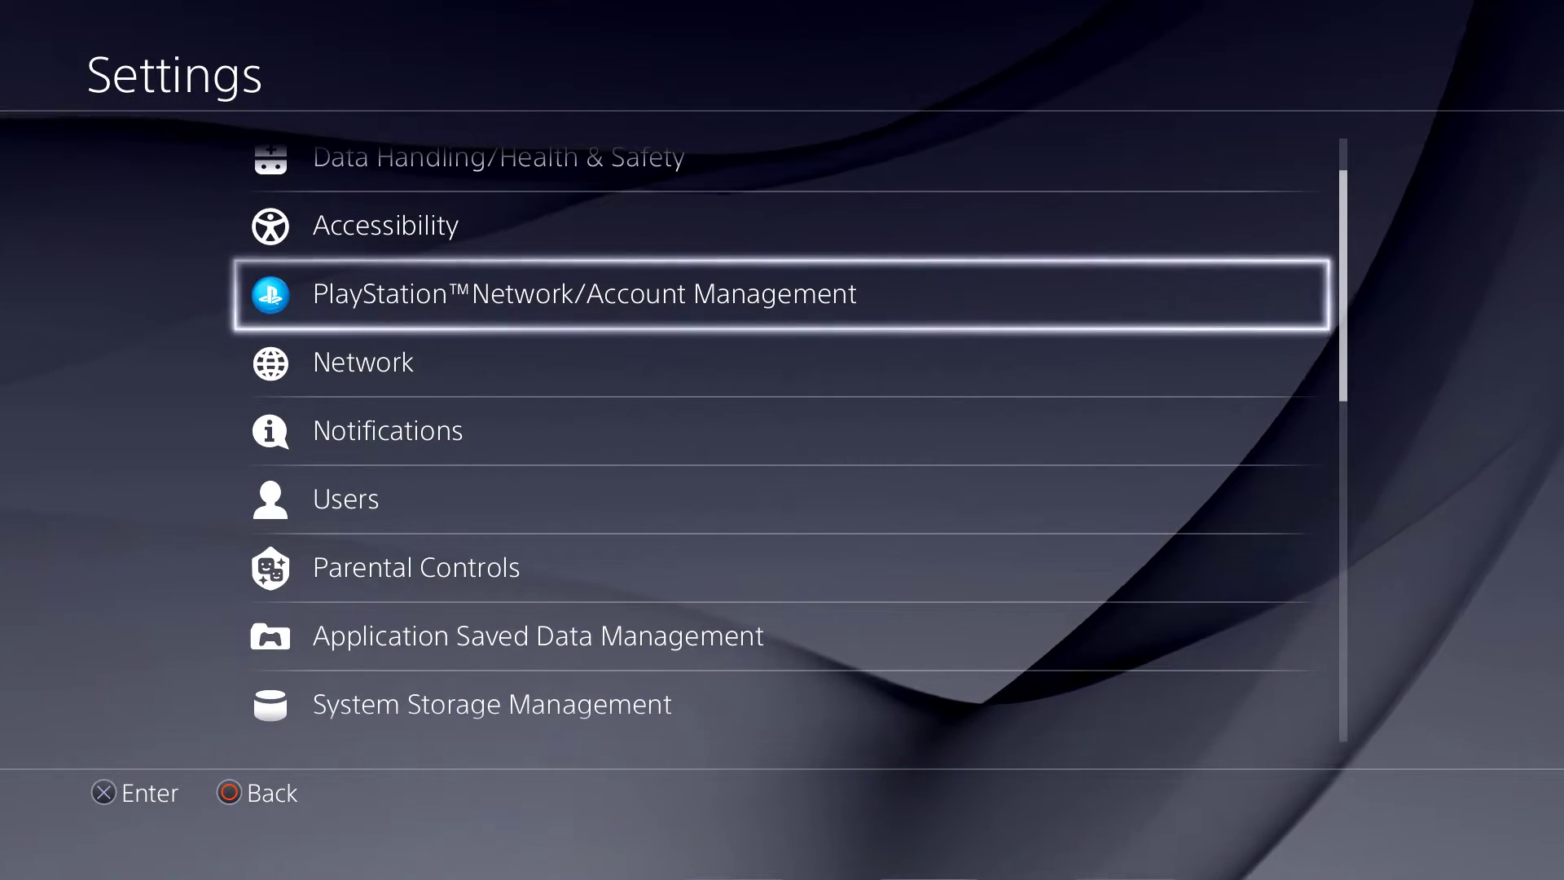
key("Return")
key("Down")
key("Down")
key("Down")
key("Down")
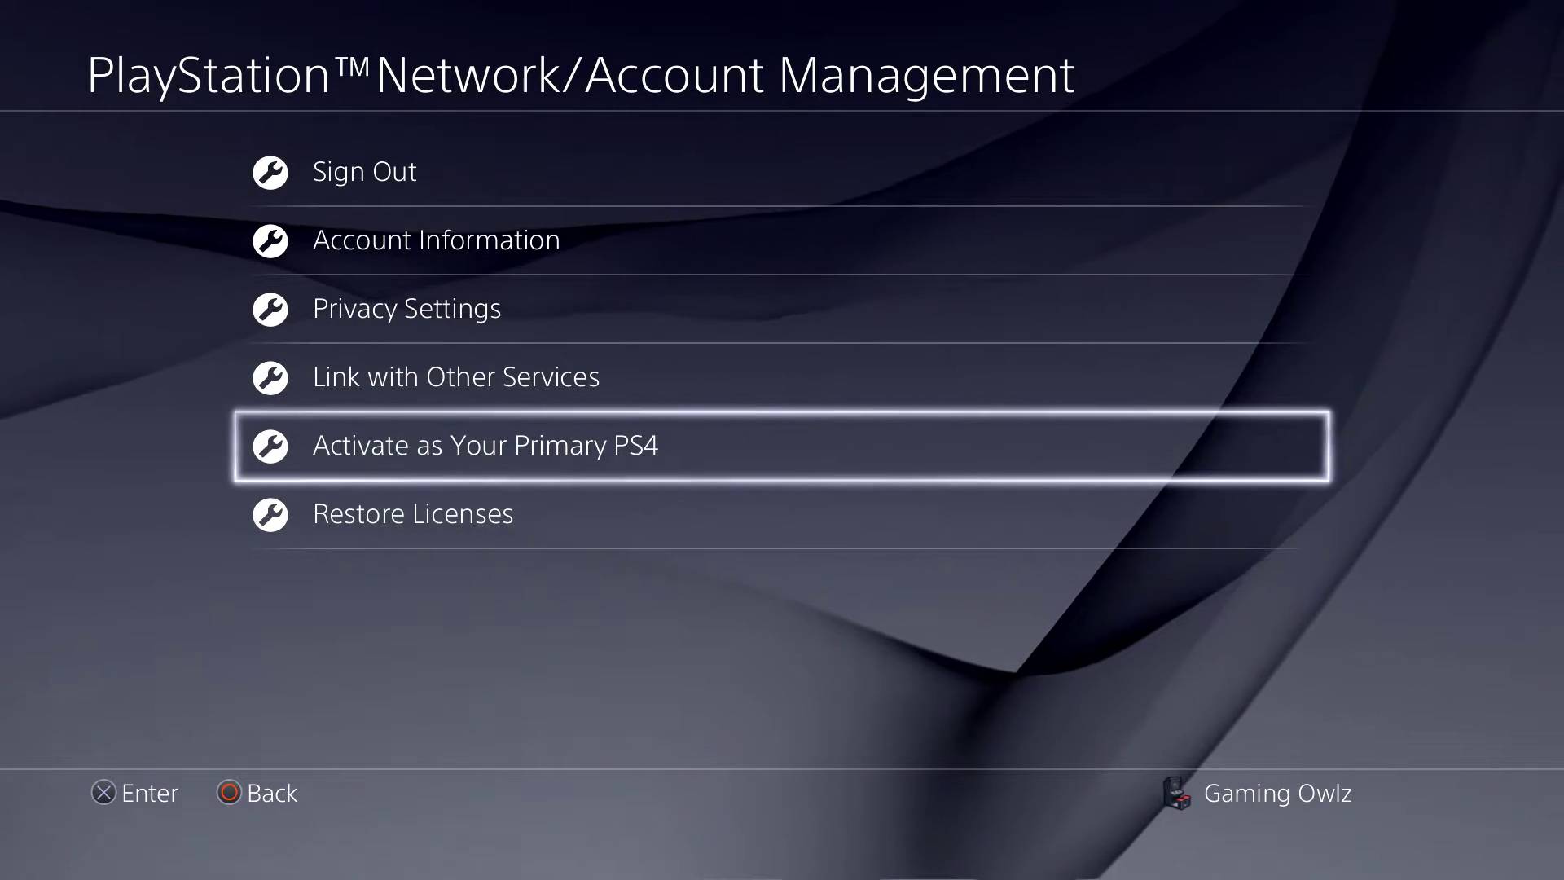
key("Return")
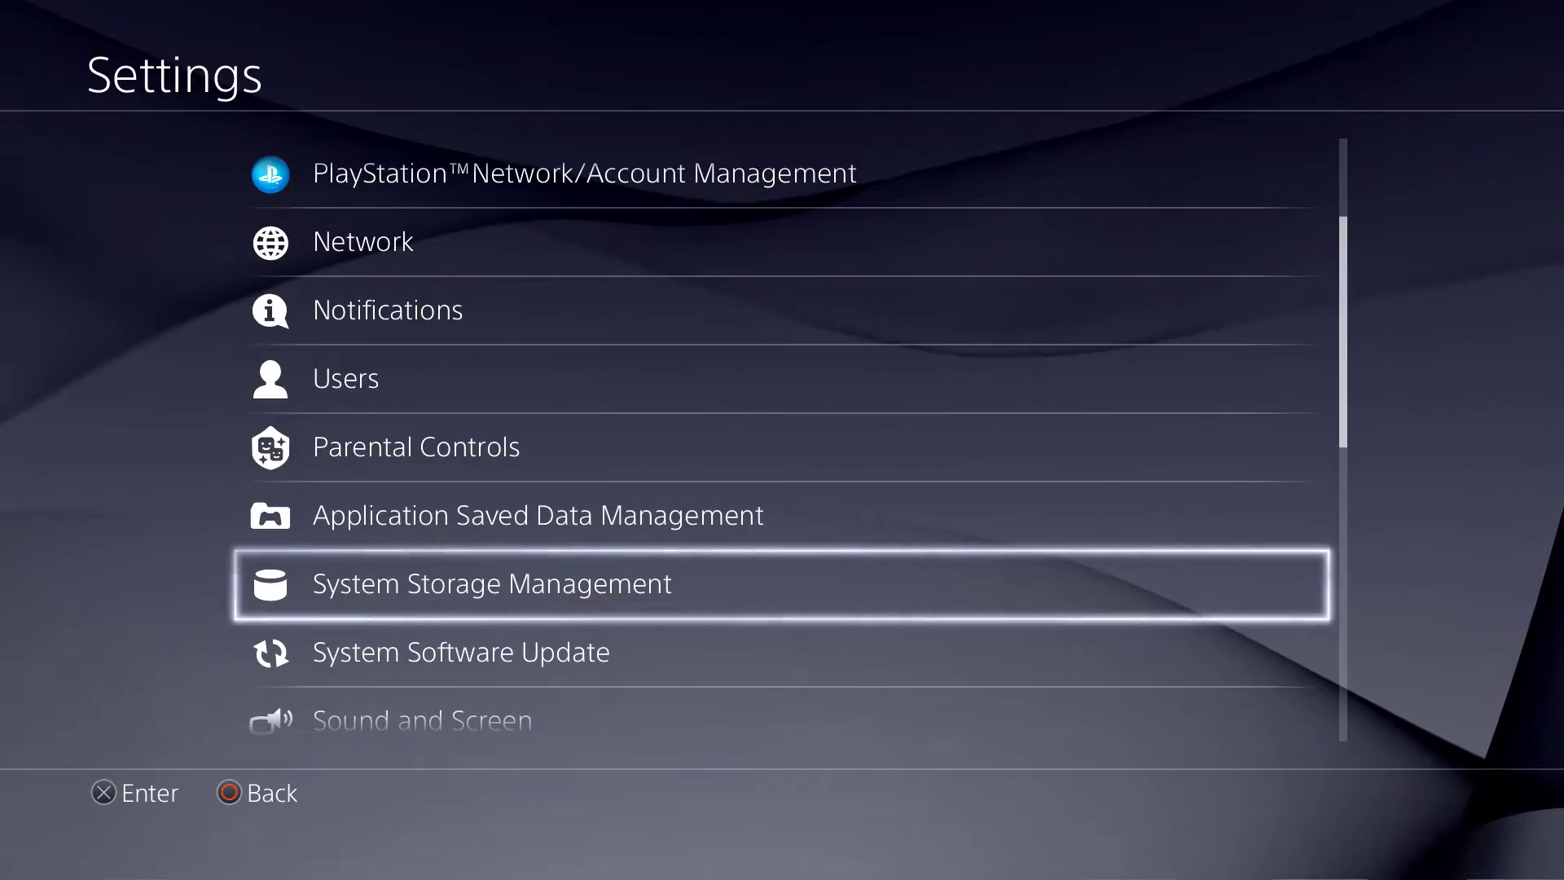
key("Up")
key("Escape")
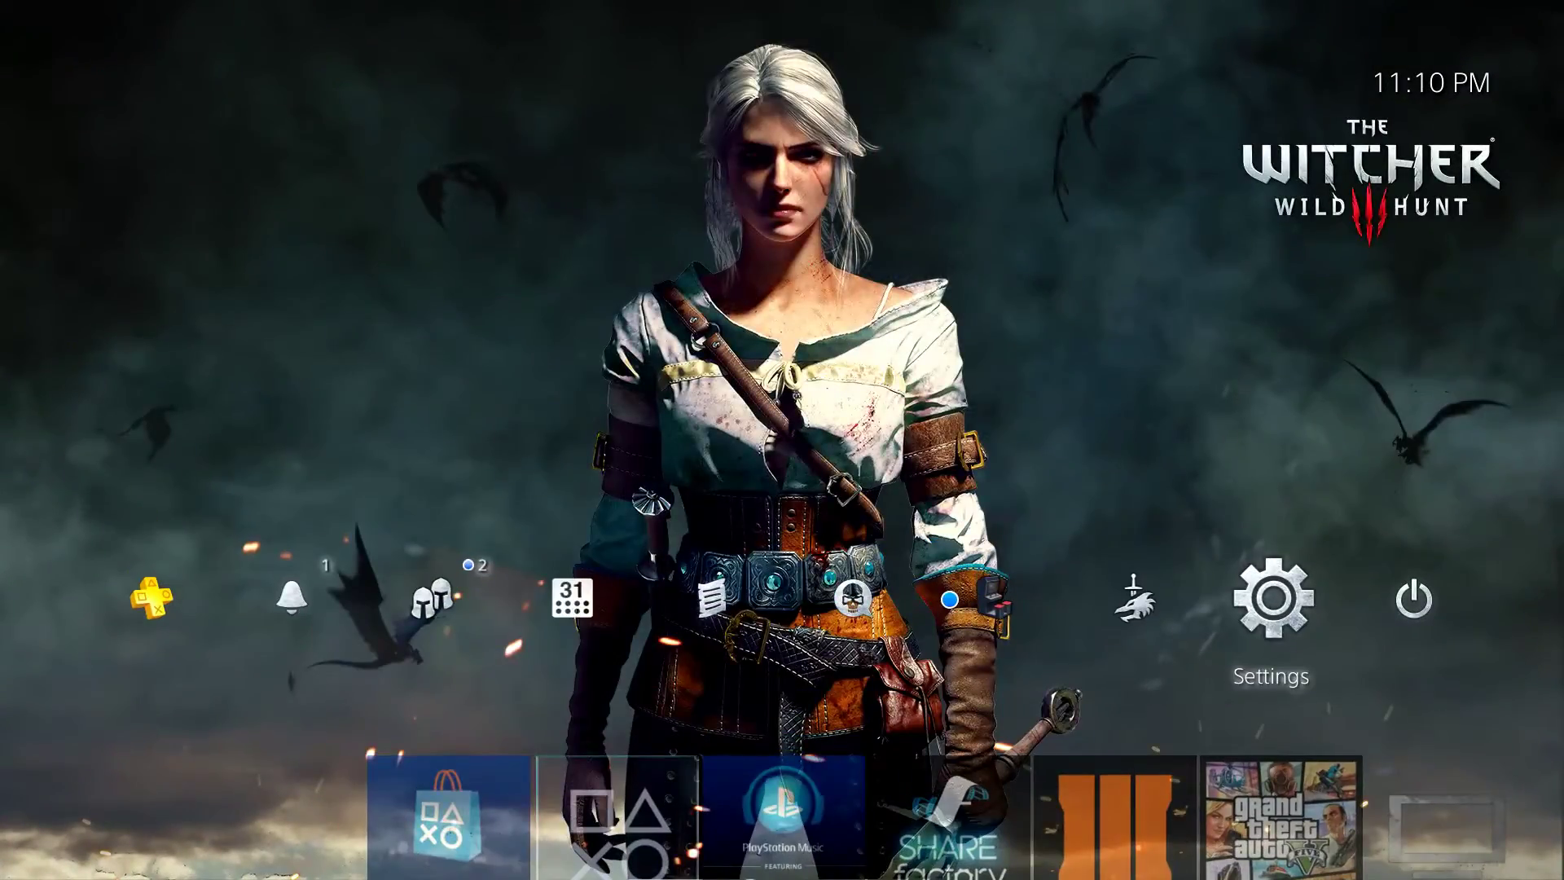
Open Set Features Available in Rest Mode within the console's Power Save Settings.
key("Return")
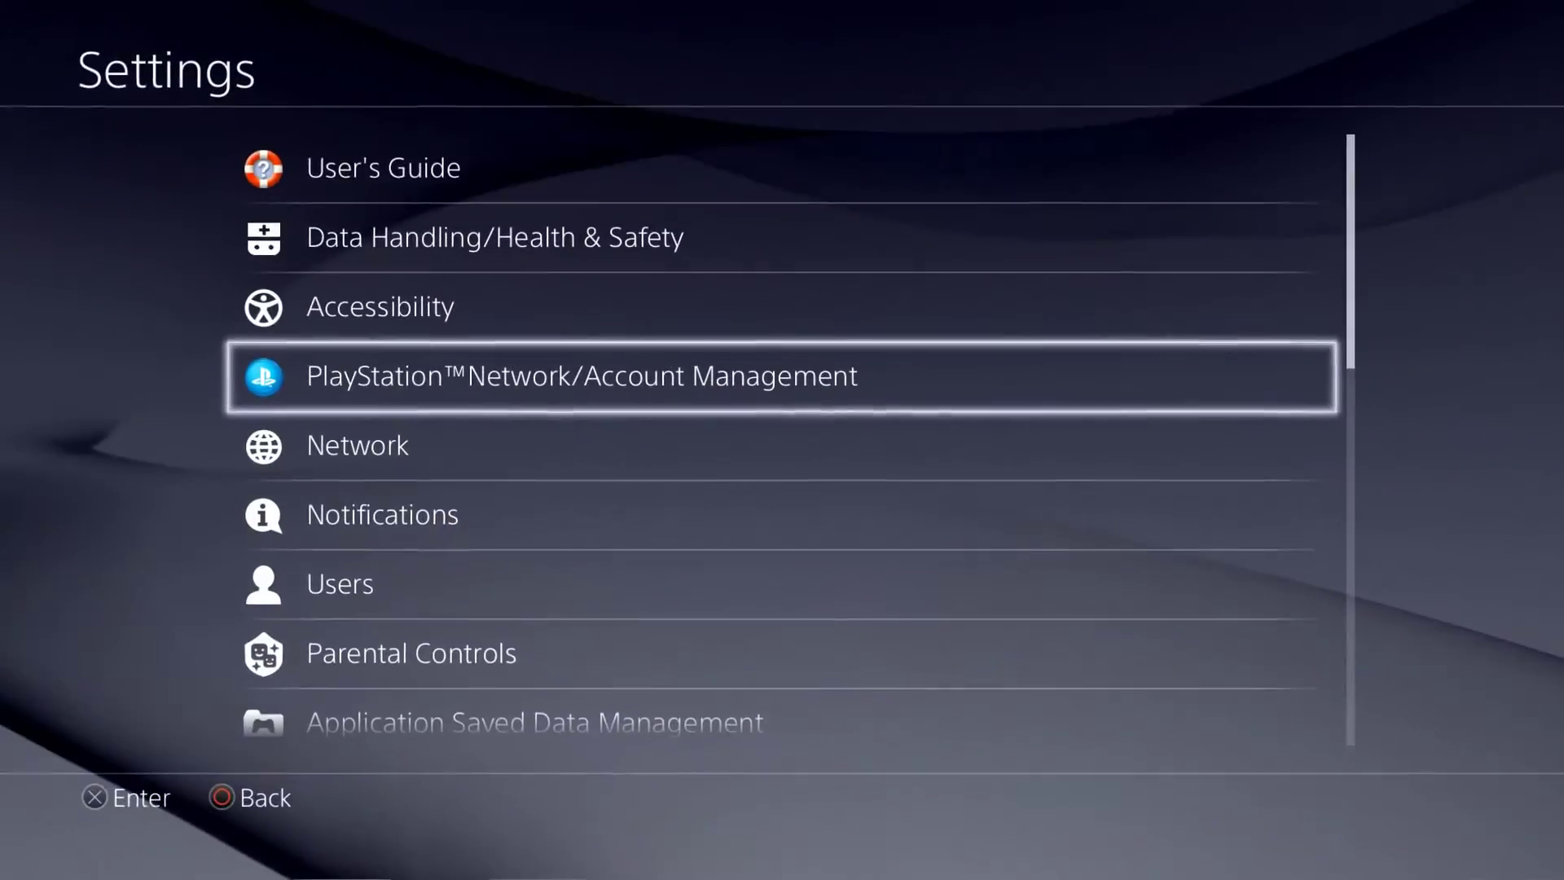
key("Down")
key("Down")
key("Down")
key("Down")
key("Down")
key("Down")
key("Down")
key("Down")
key("Down")
key("Down")
key("Down")
key("Down")
key("Down")
key("Down")
key("Down")
key("Down")
key("Down")
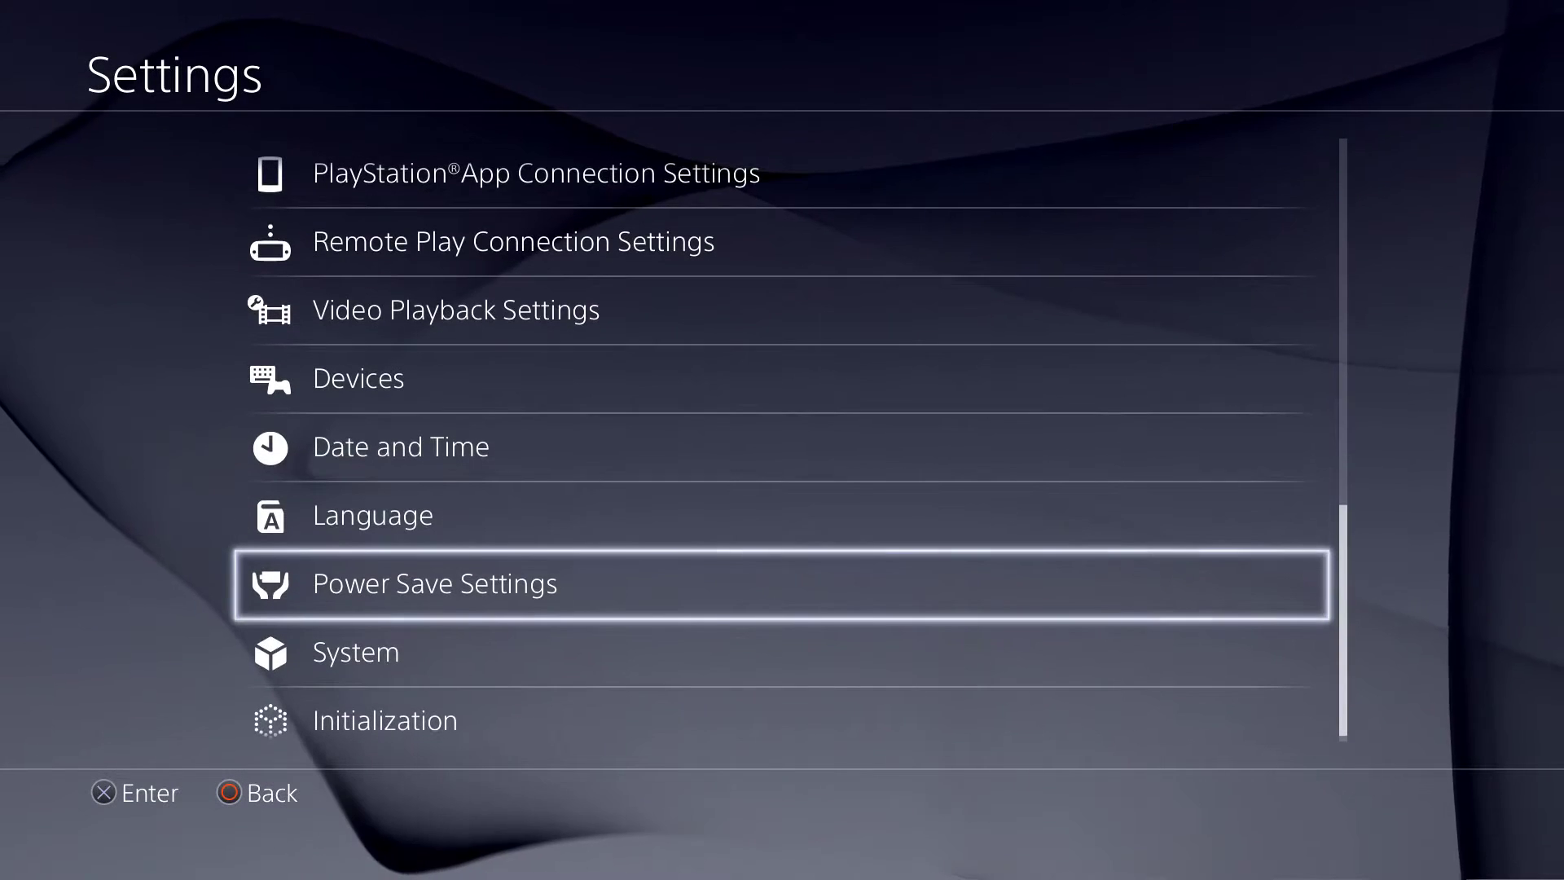
key("Return")
key("Down")
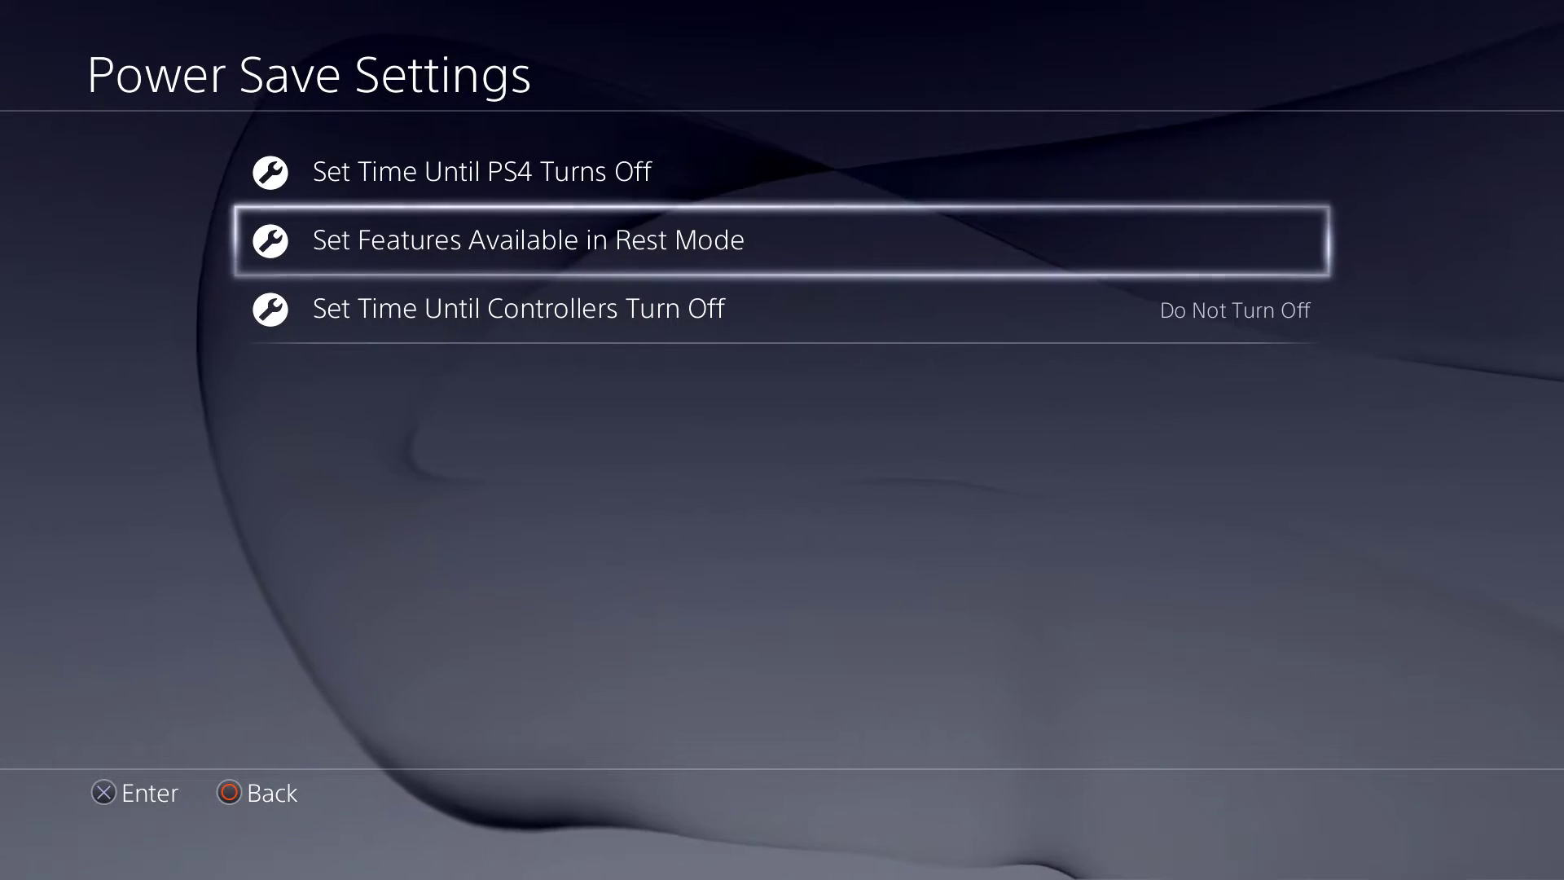
key("Return")
key("Down")
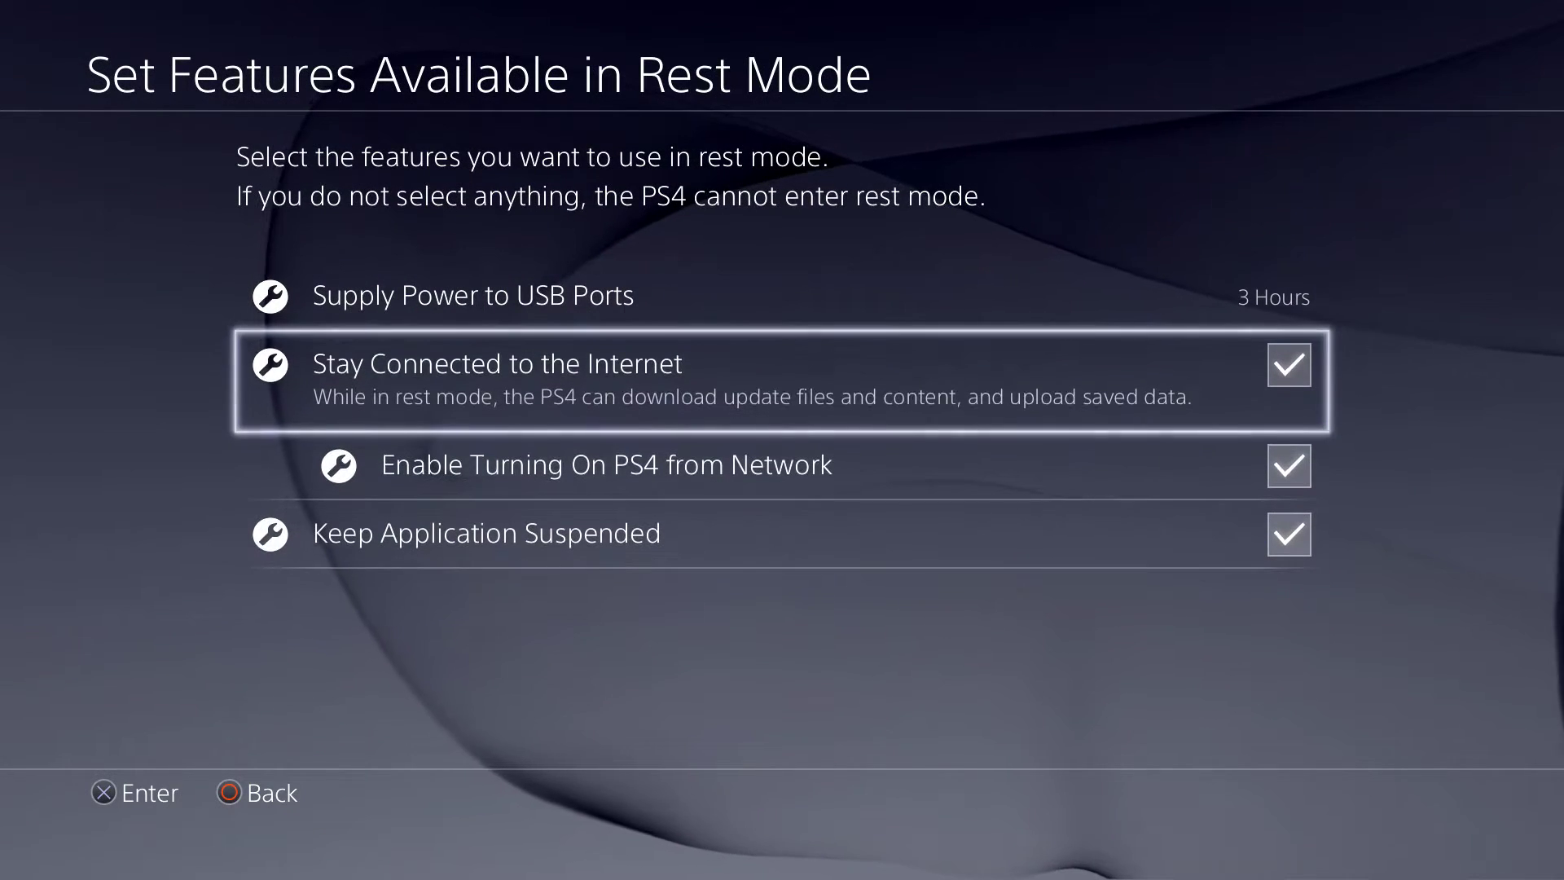
Switch Stay Connected to the Internet off and back on for rest mode, and leave the settings.
key("Up")
key("Down")
key("Return")
key("Down")
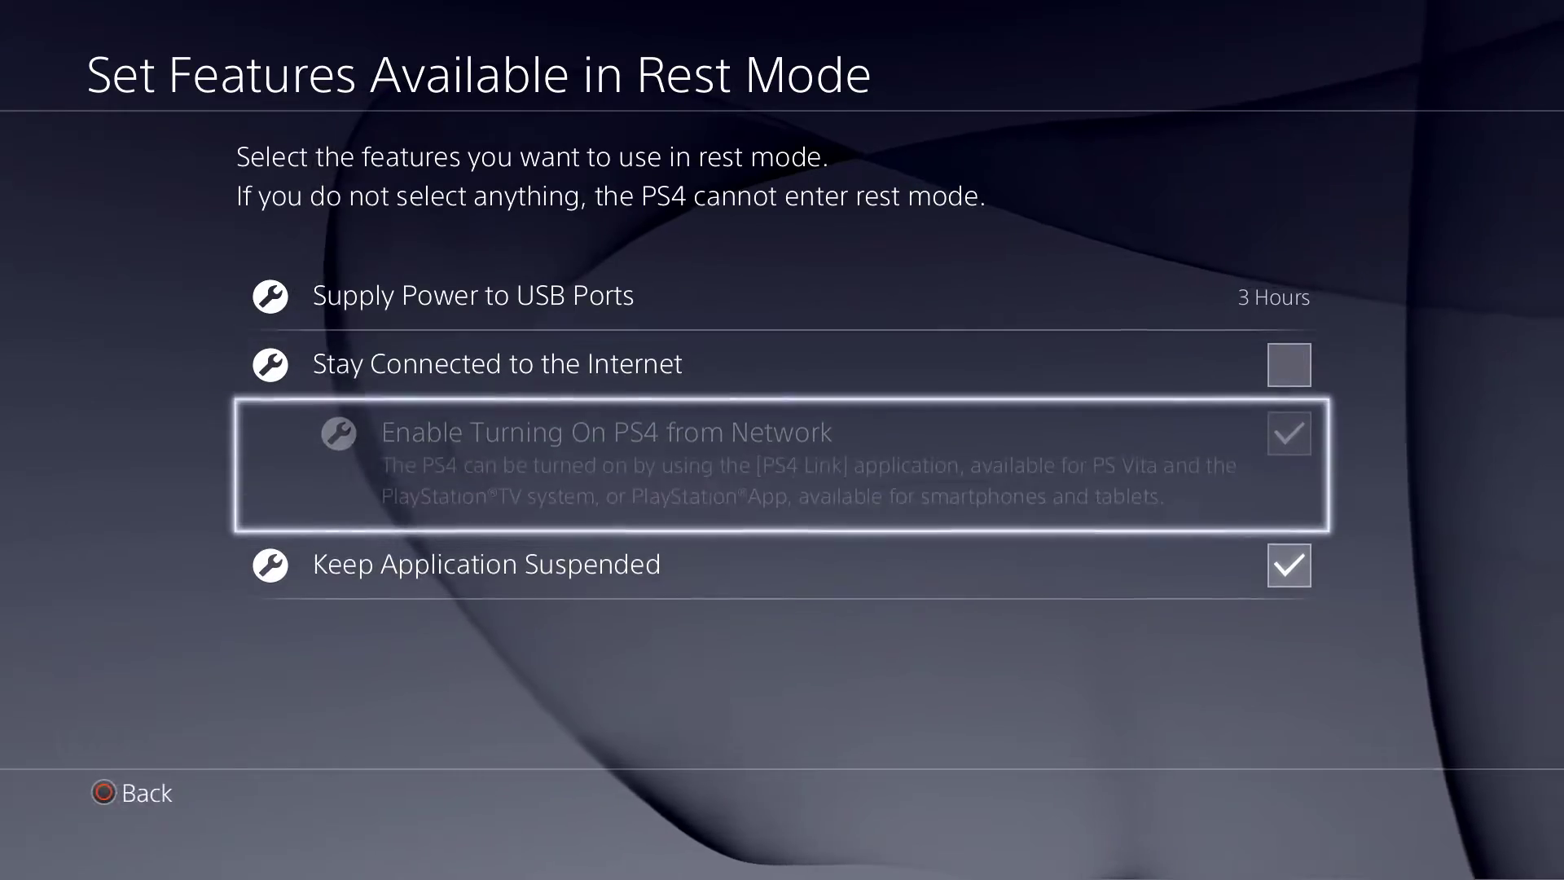
key("Up")
key("Return")
key("Escape")
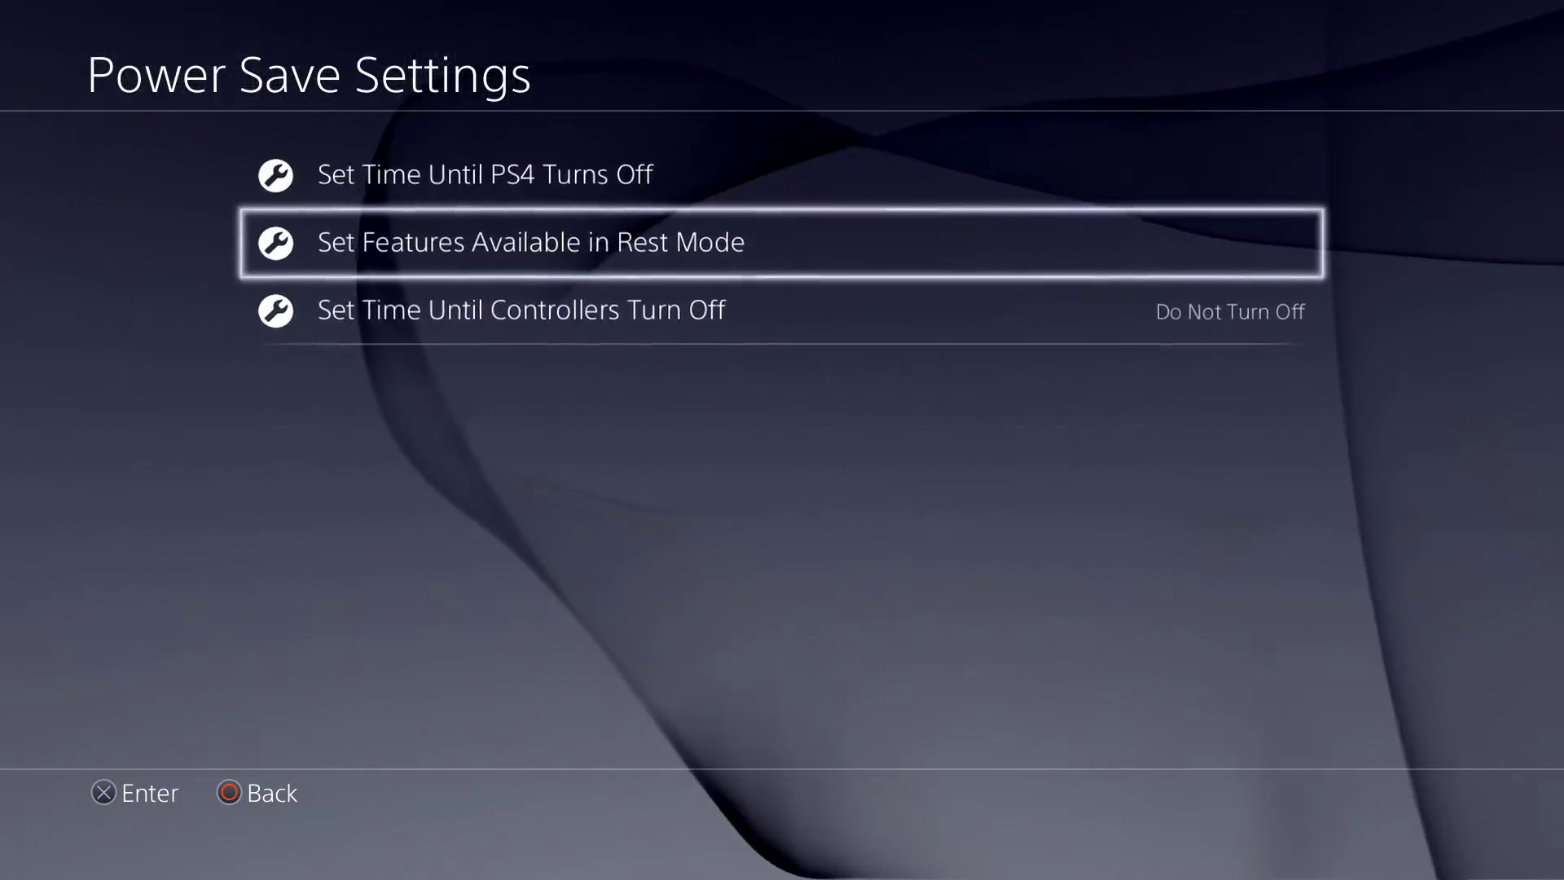
key("Escape")
key("Escape")
key("Down")
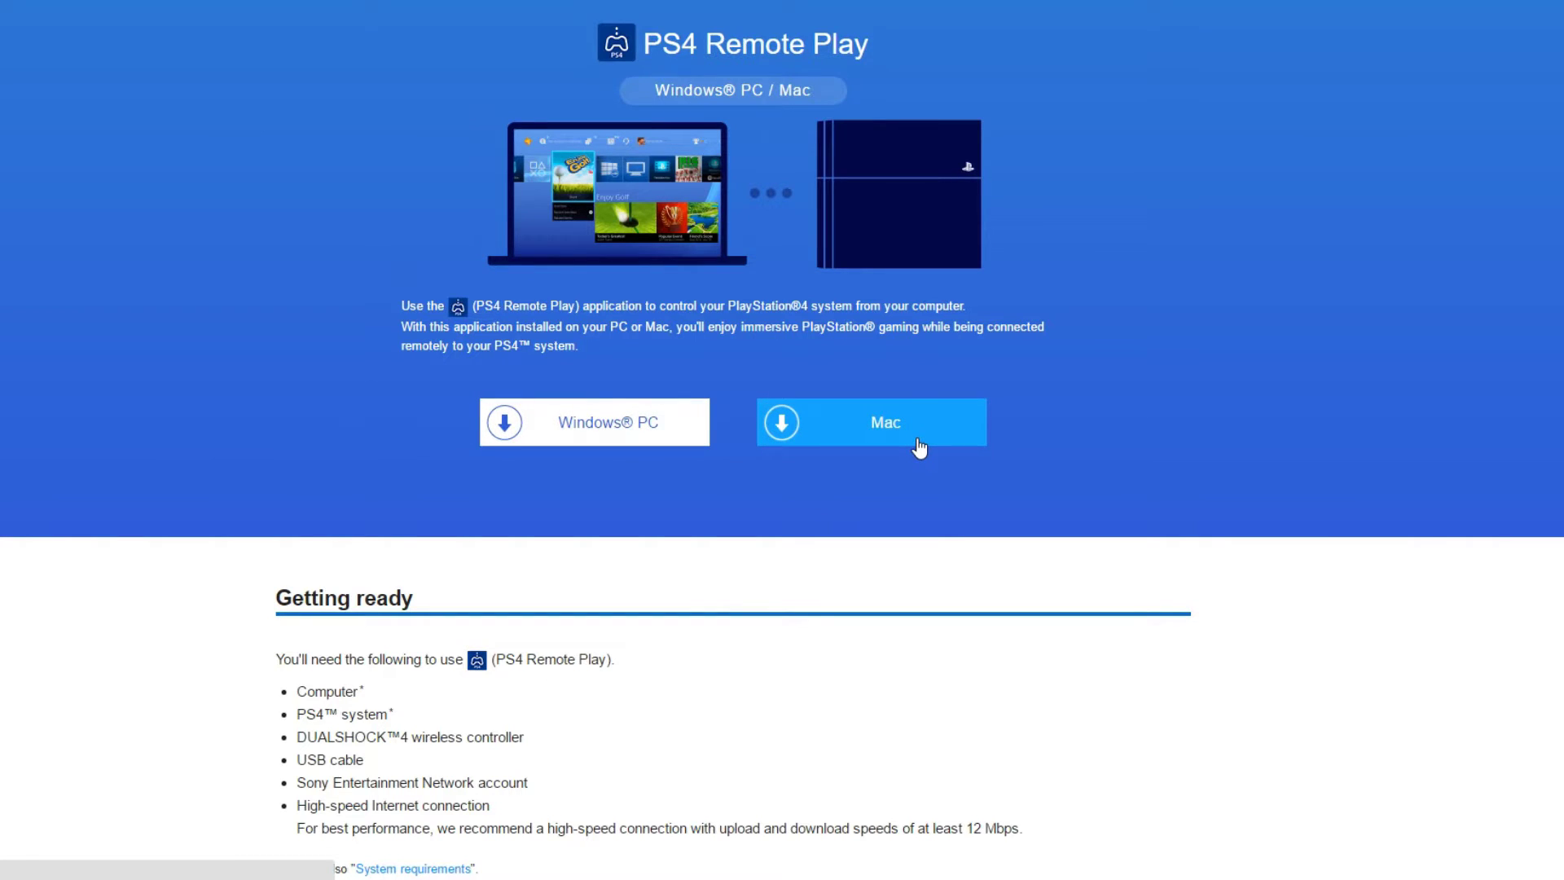
On the PS4 Remote Play web page, download the Windows PC version and launch its setup wizard with permission to make changes.
left_click(584, 441)
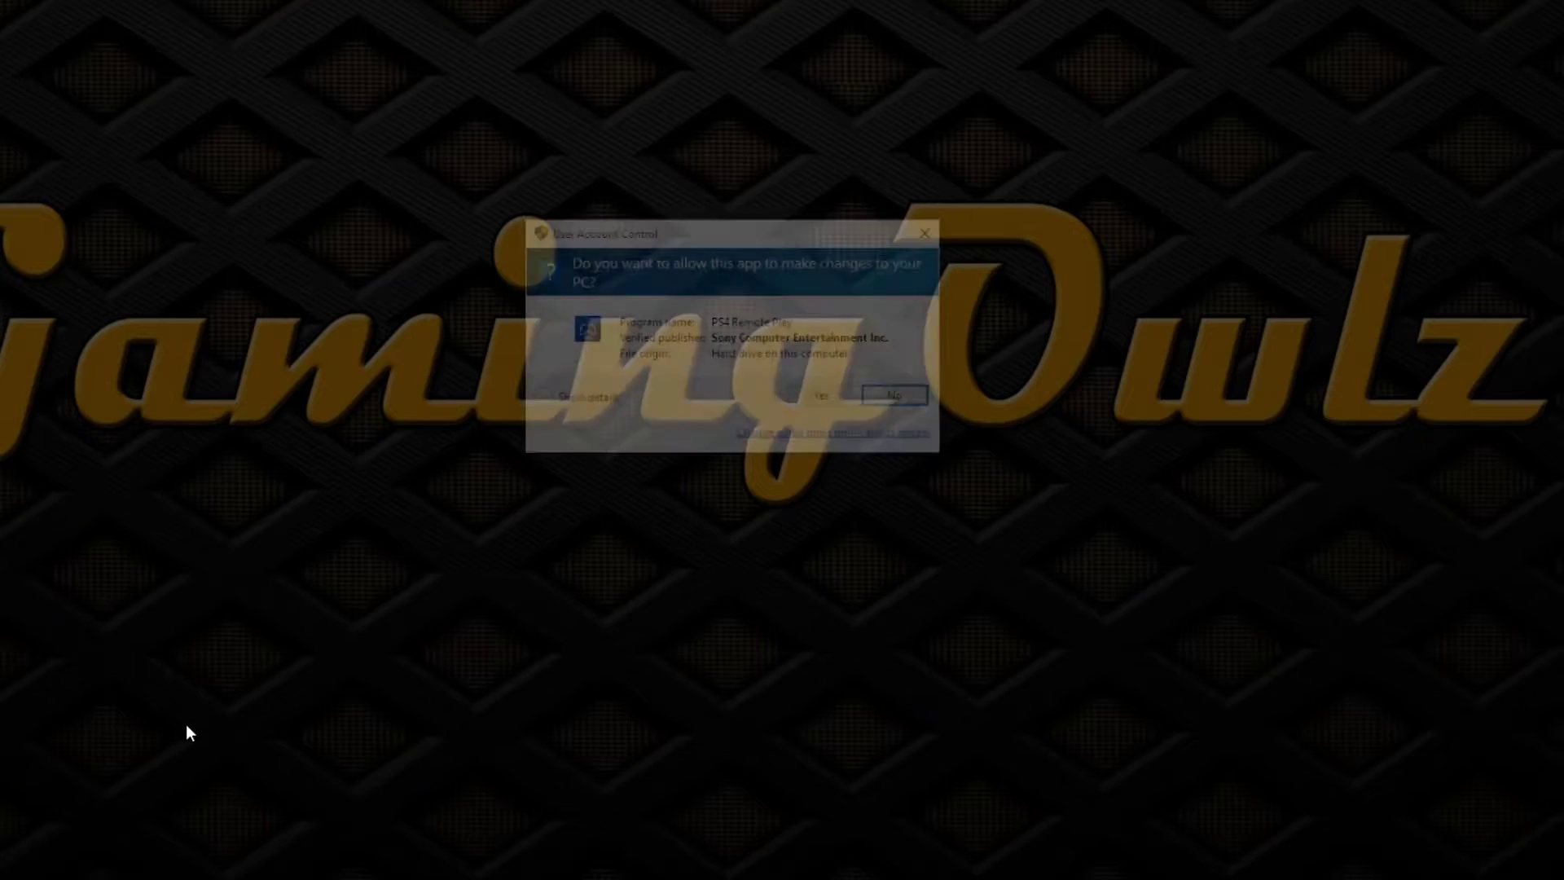
left_click(813, 402)
left_click(835, 530)
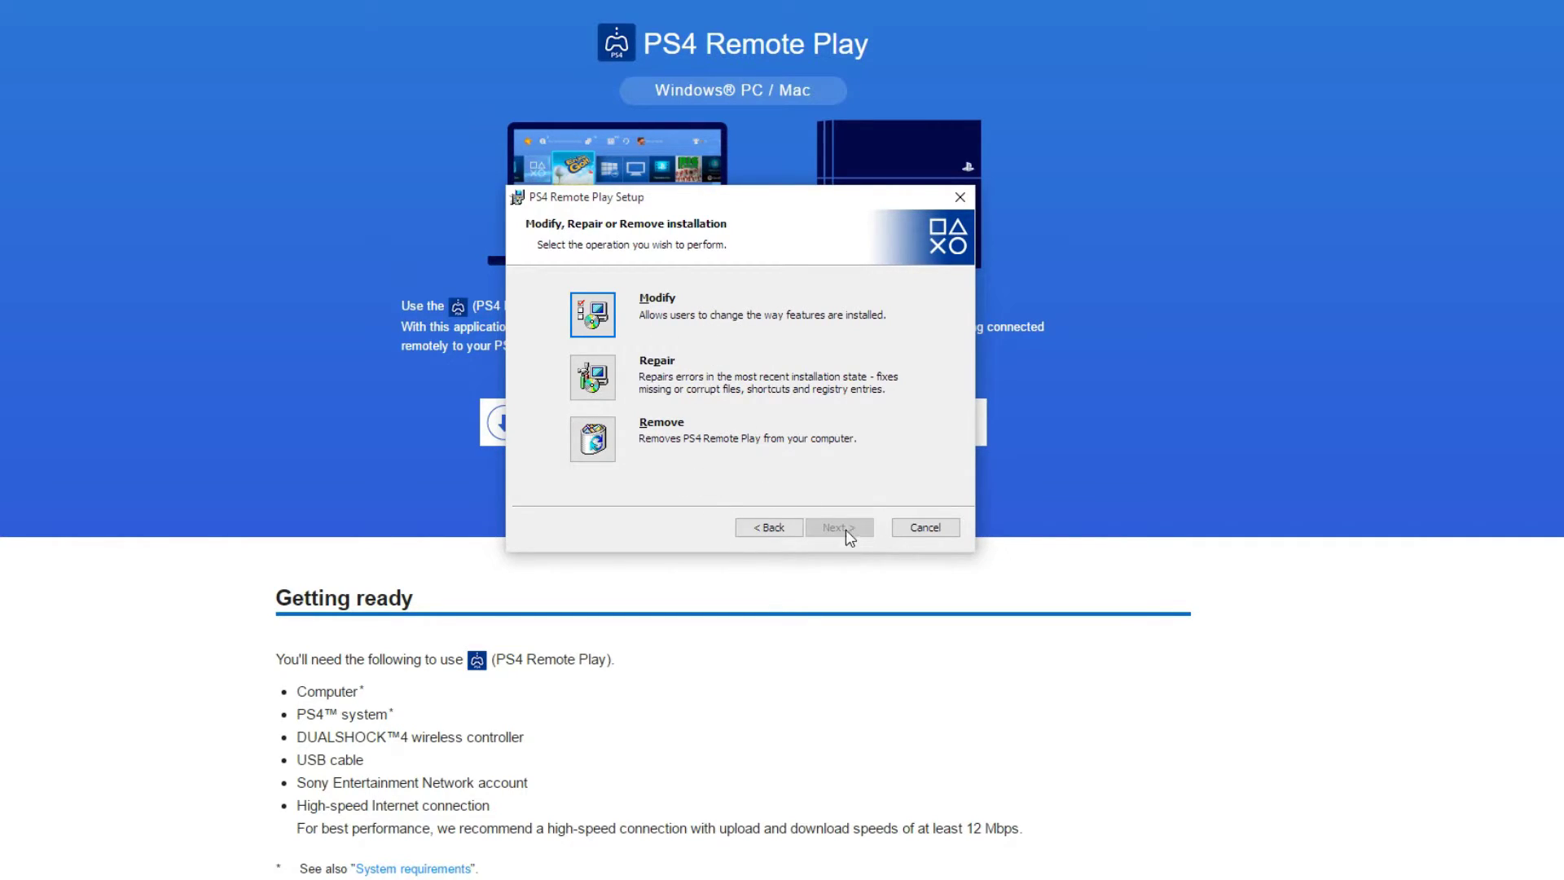
Cancel the PS4 Remote Play installation and exit the setup wizard.
left_click(926, 528)
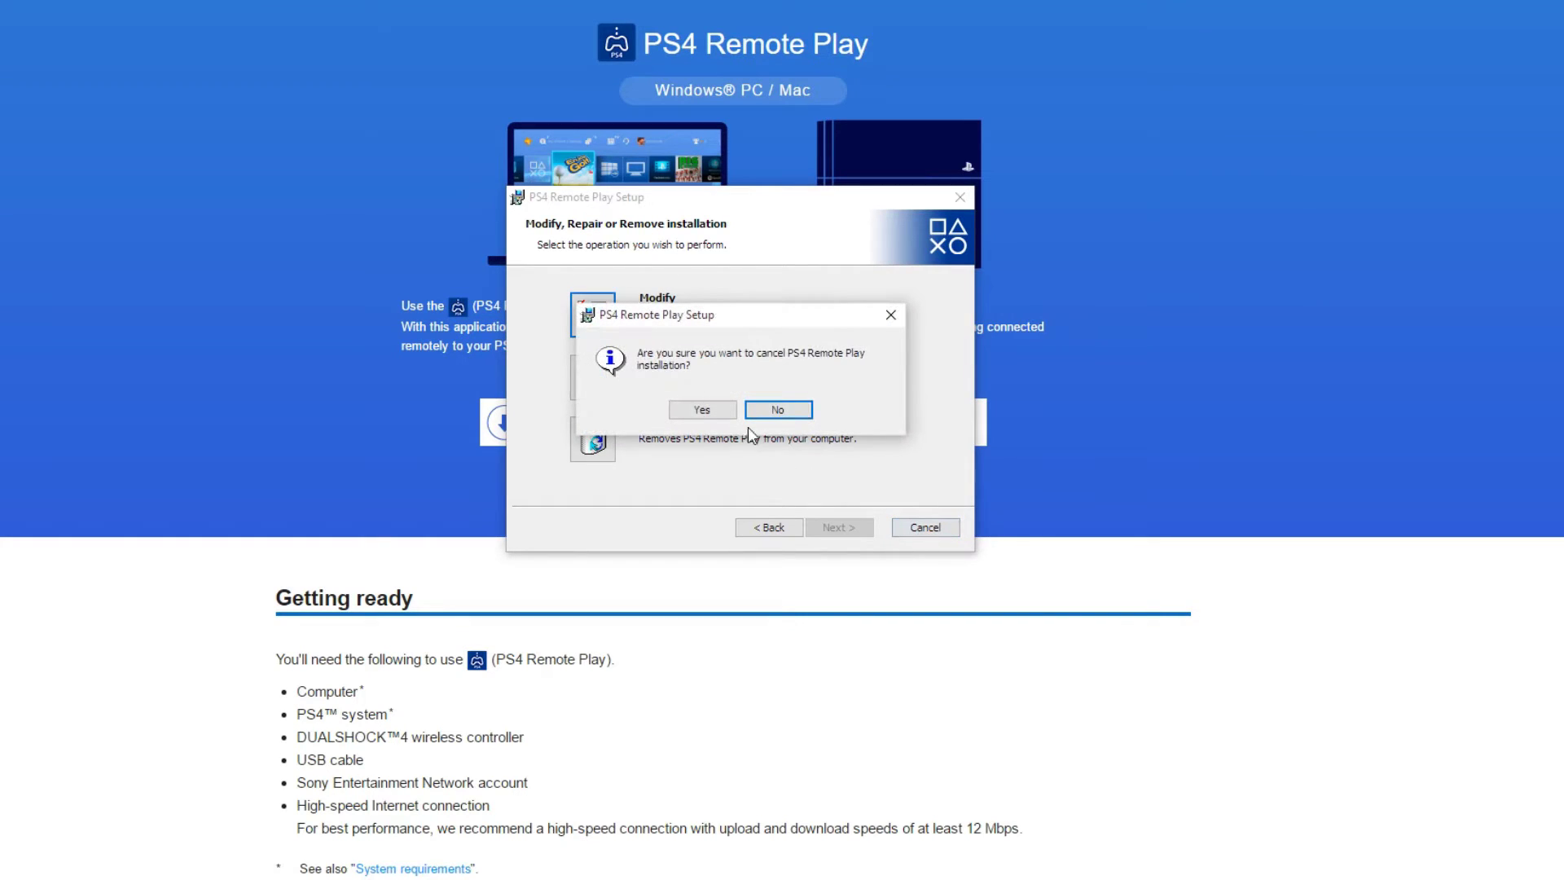
left_click(720, 412)
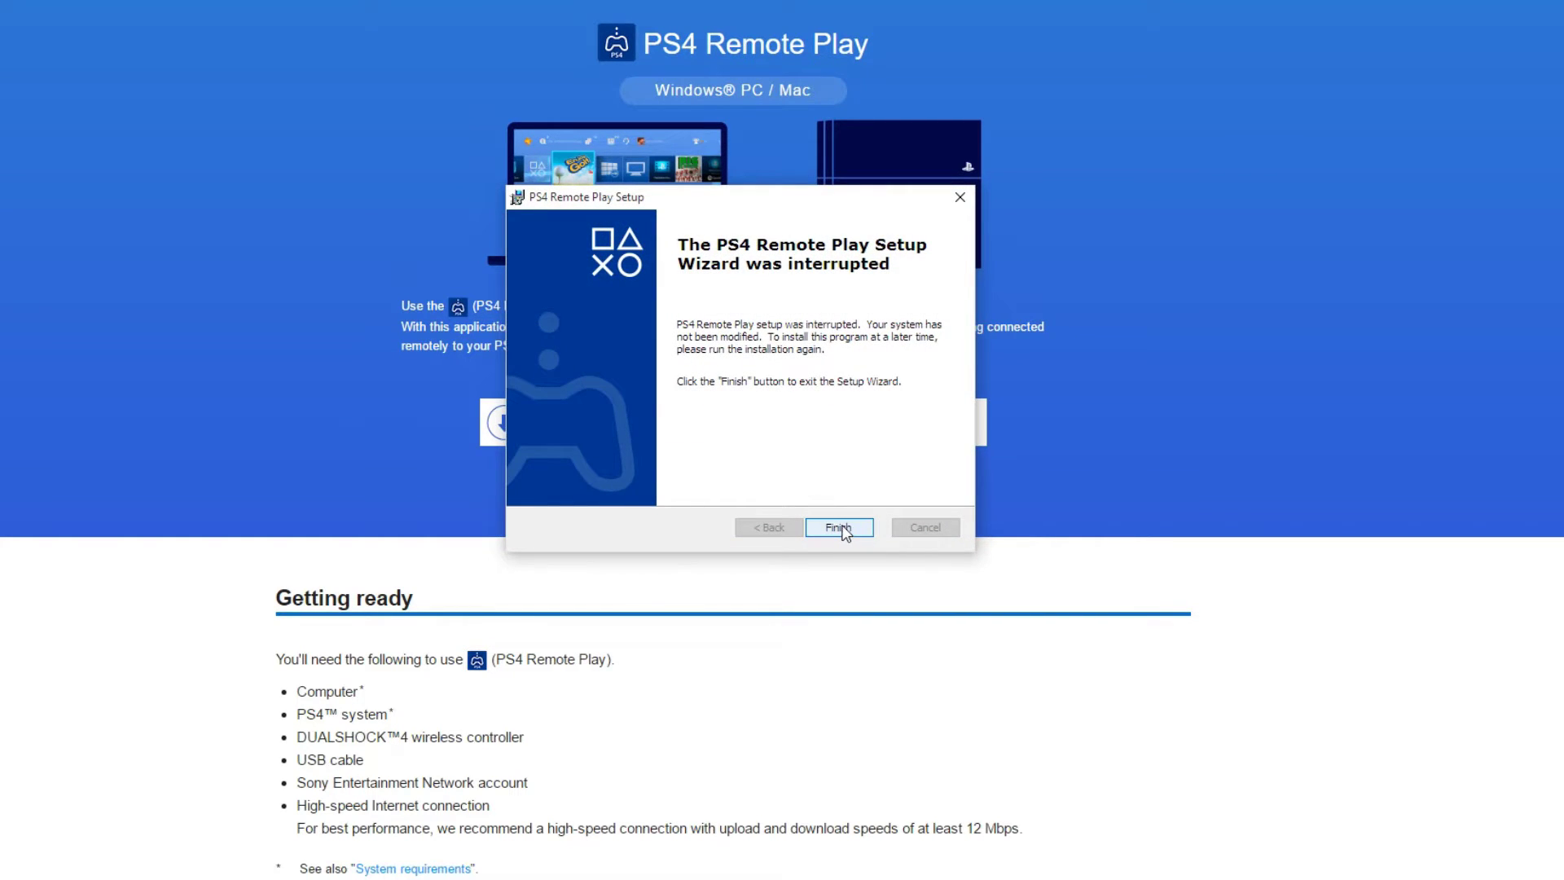
left_click(846, 527)
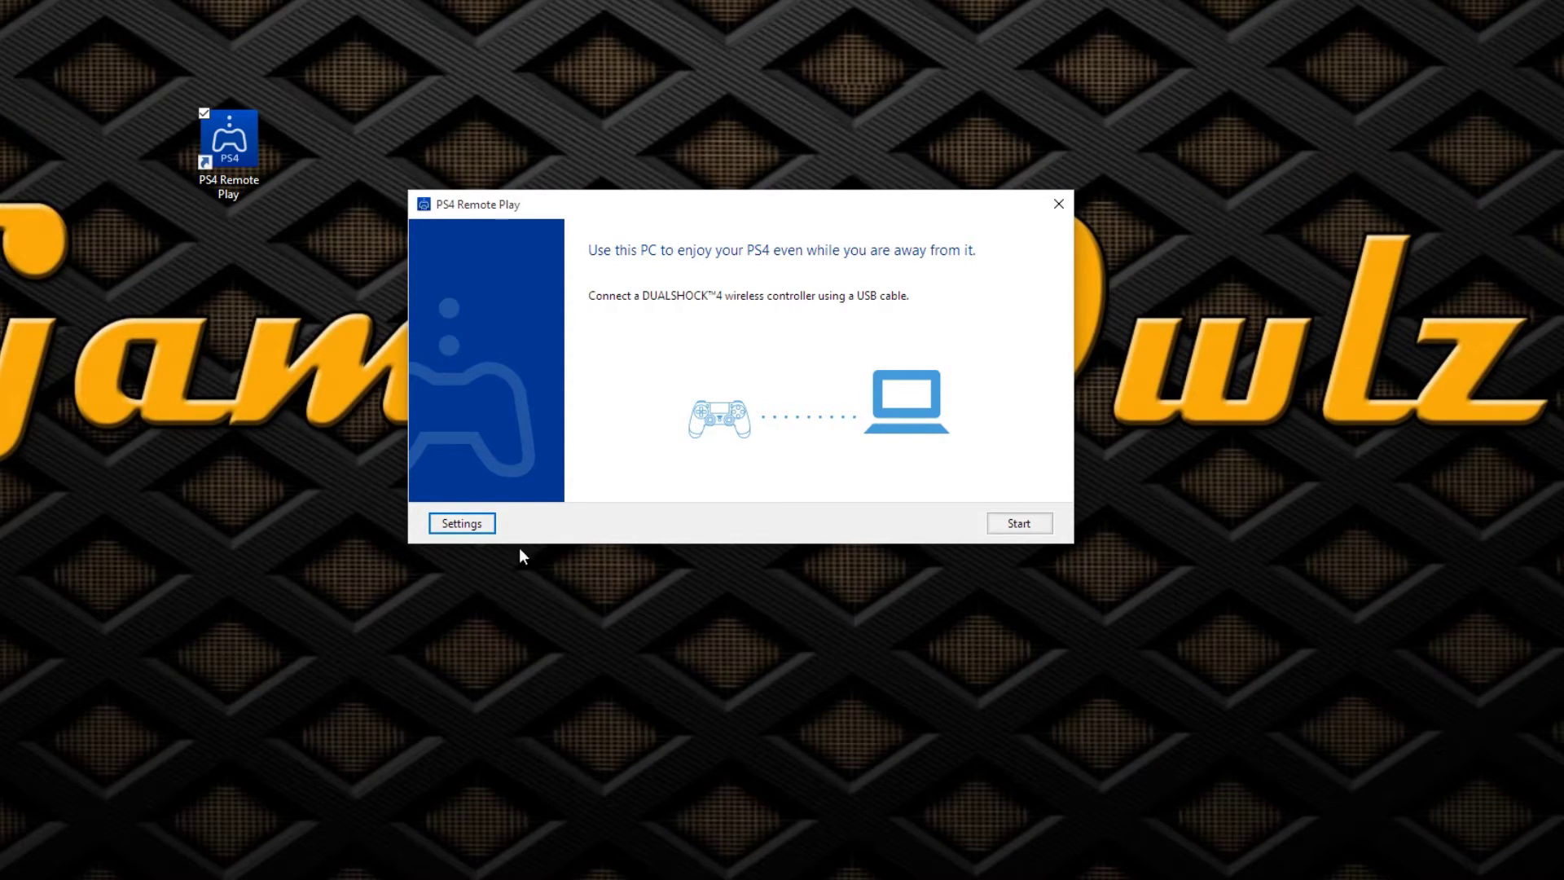
In the PS4 Remote Play settings, choose High (720p) as the video resolution and High as the frame rate.
left_click(459, 528)
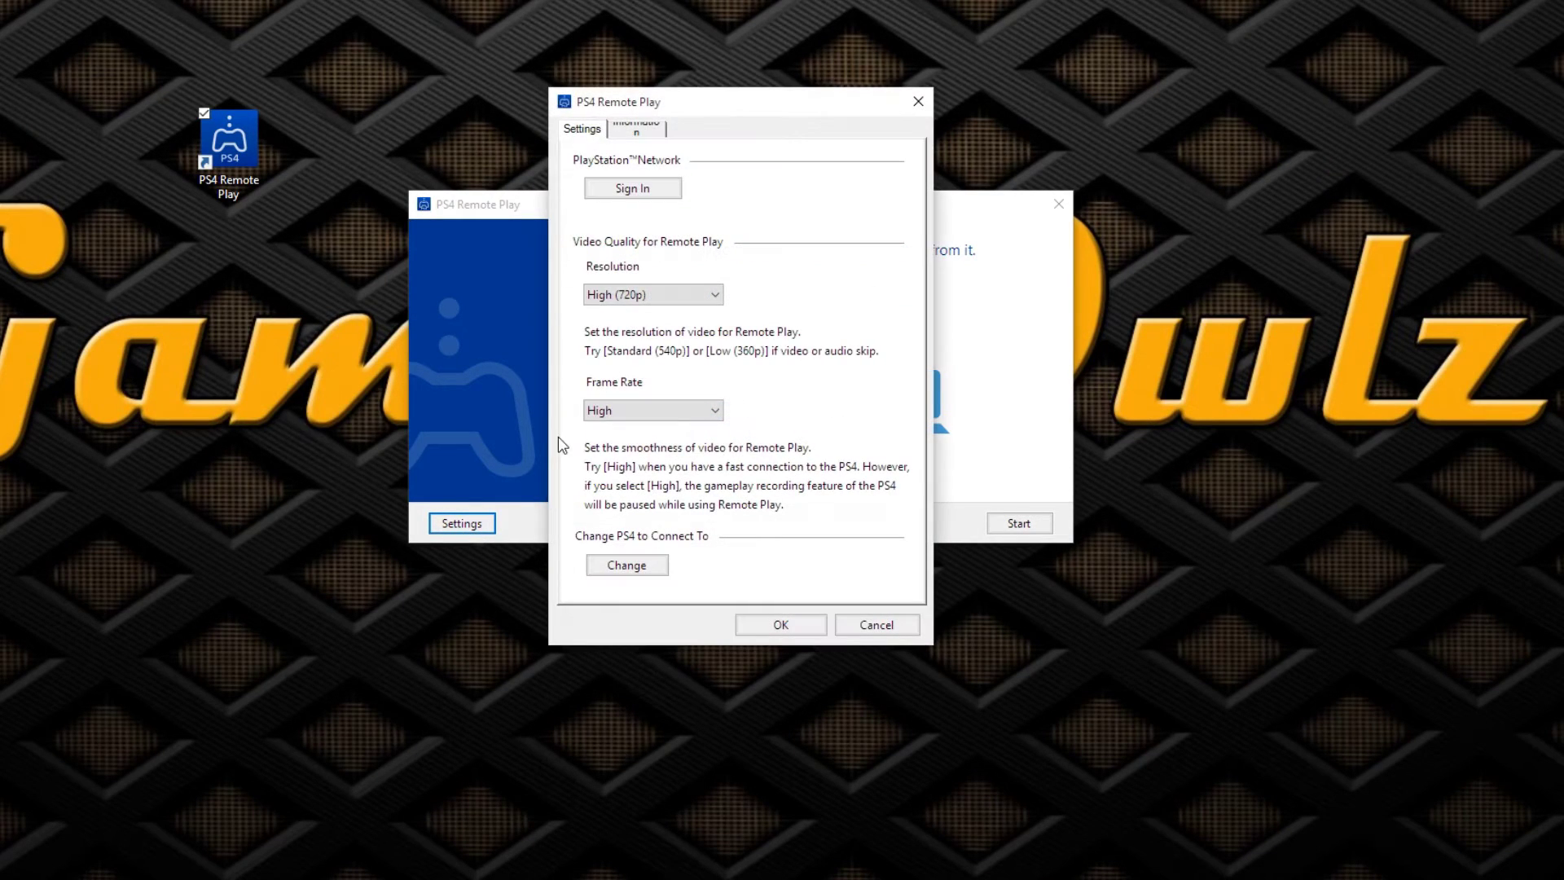
left_click(674, 301)
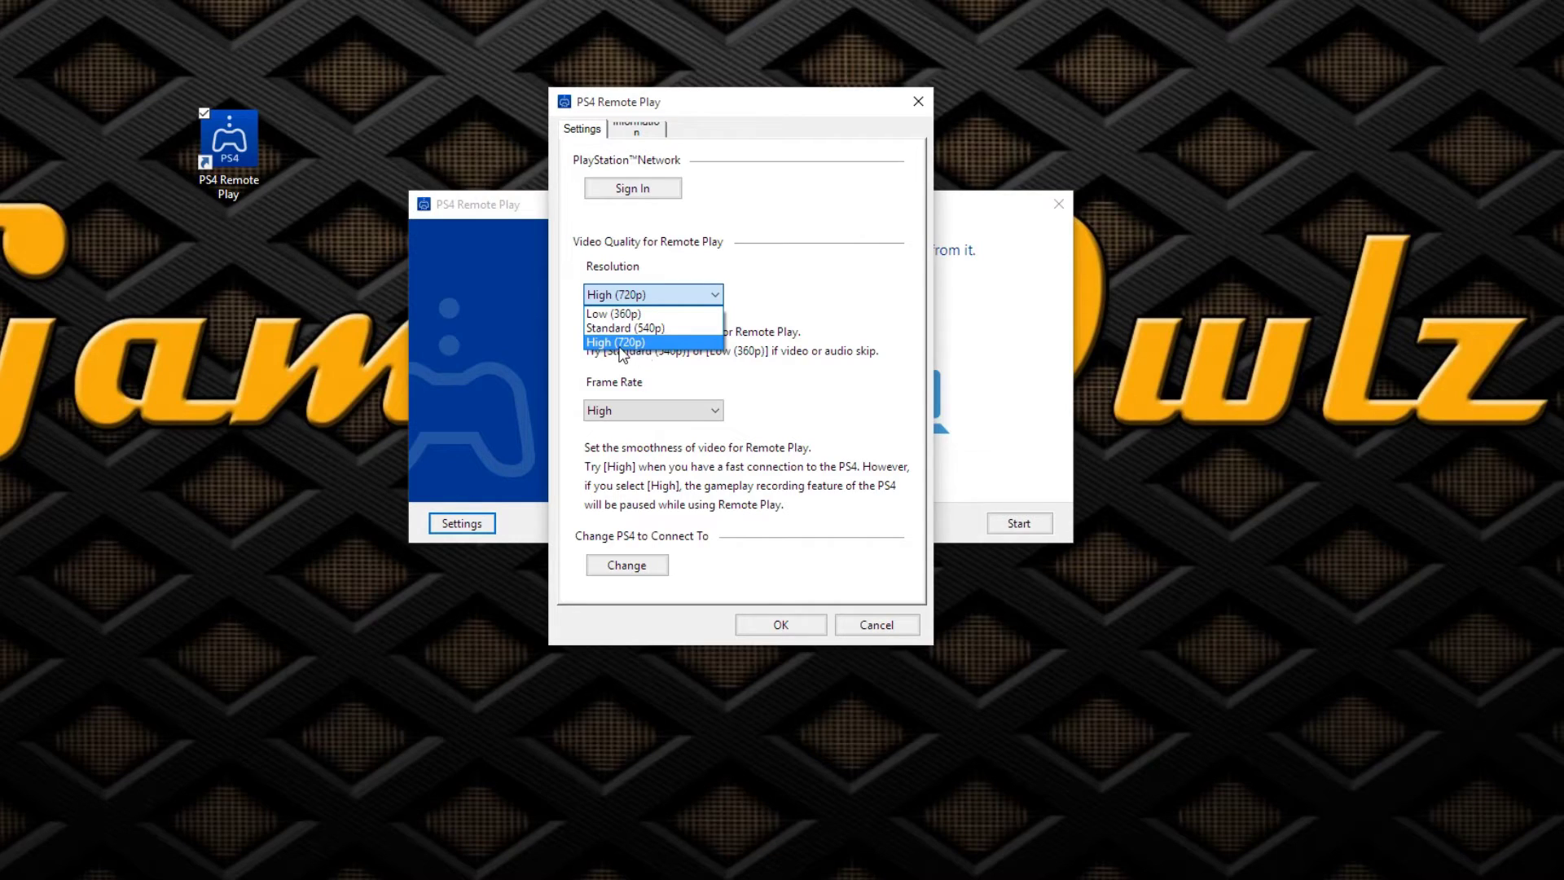
left_click(617, 342)
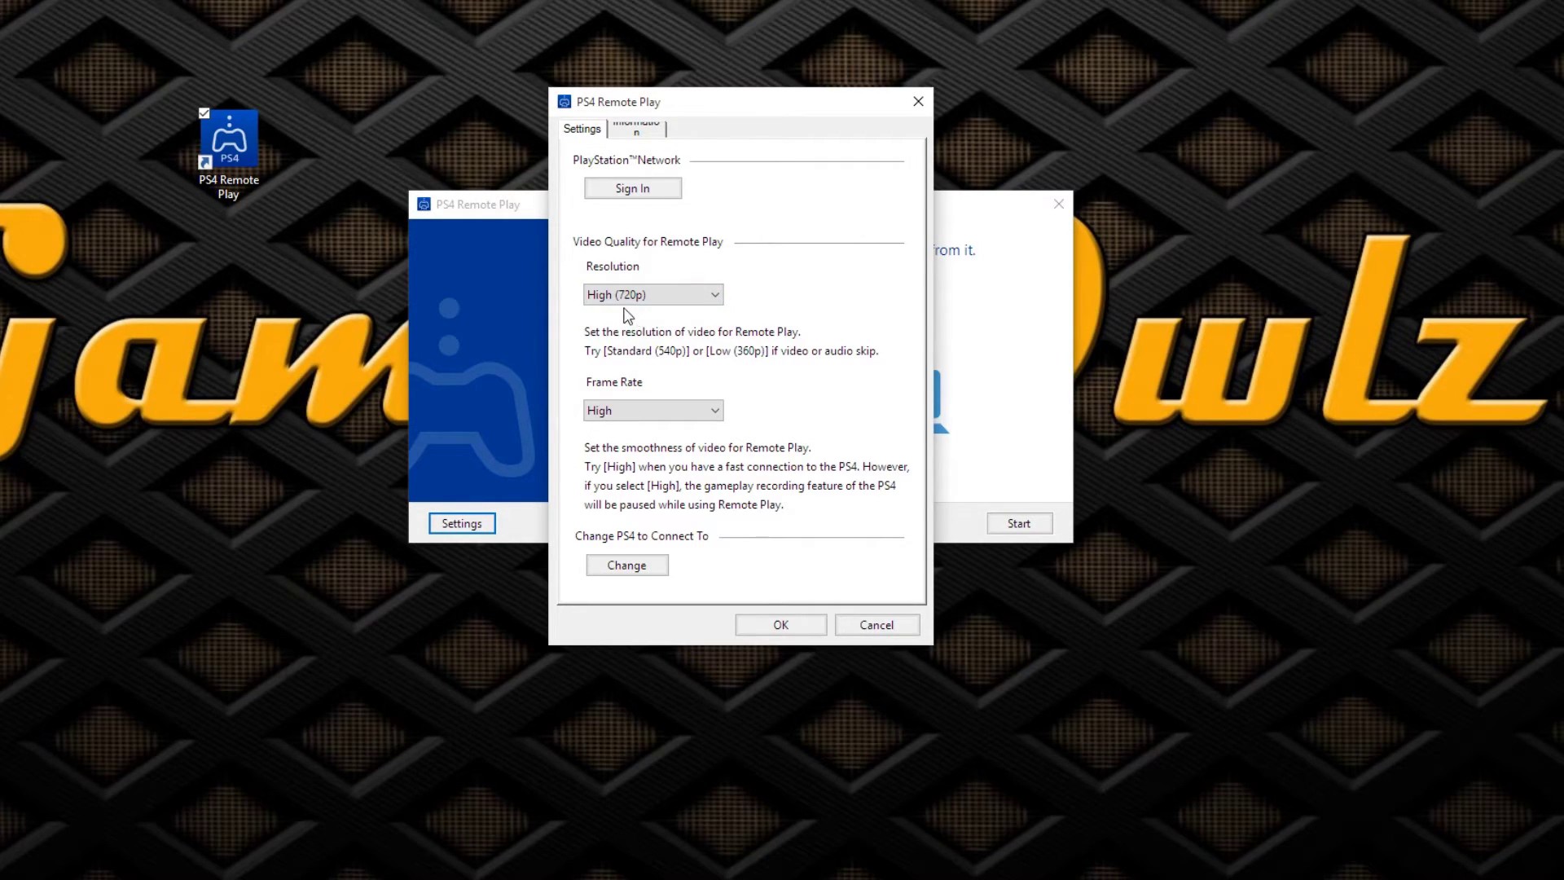
left_click(694, 410)
left_click(667, 414)
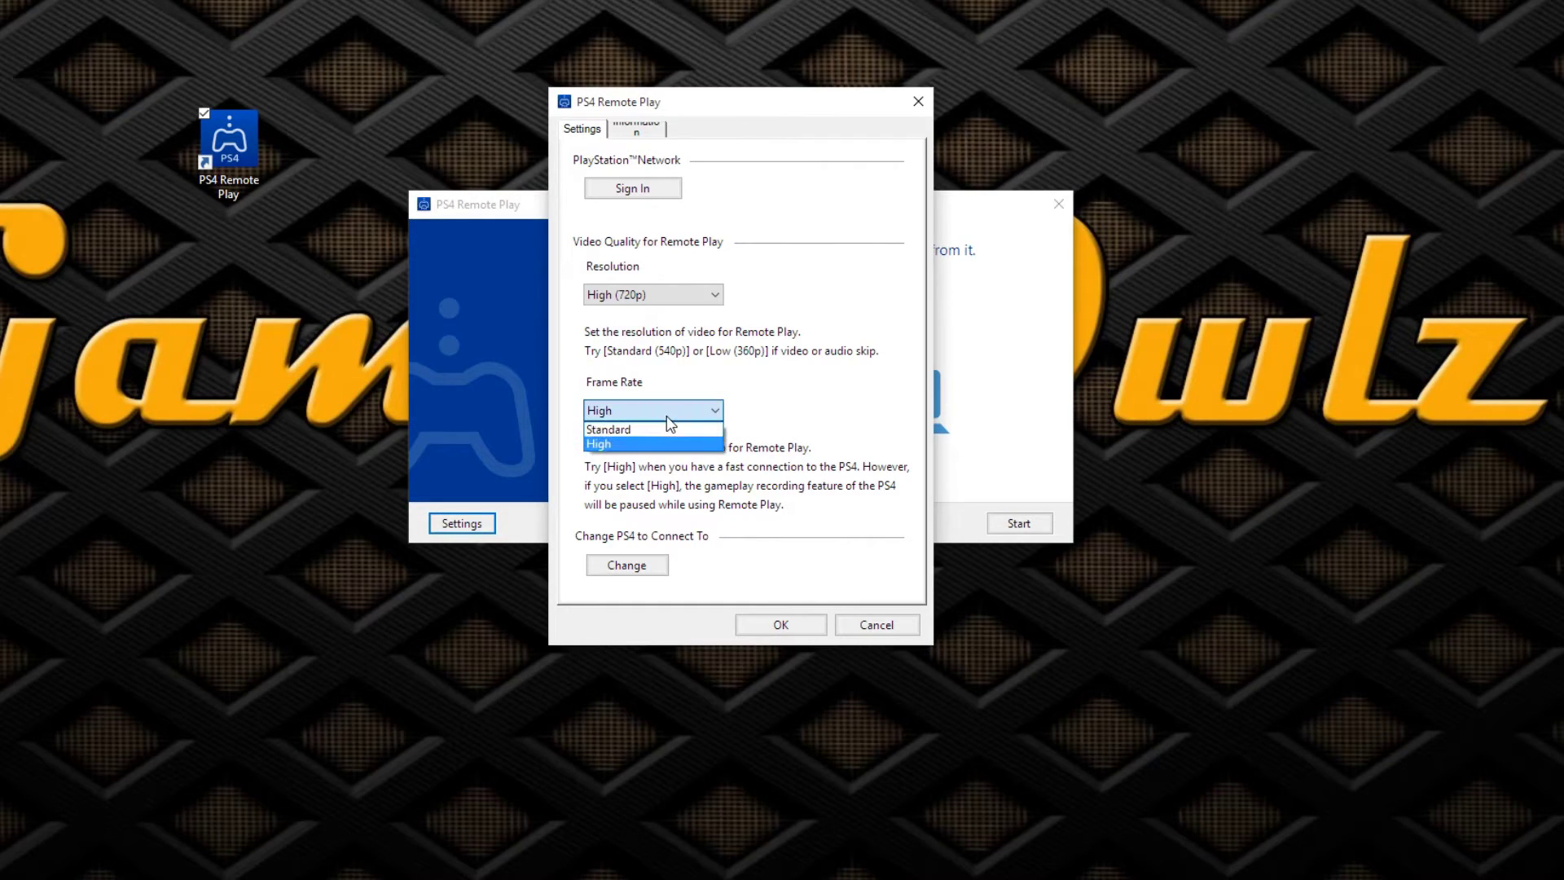
left_click(631, 444)
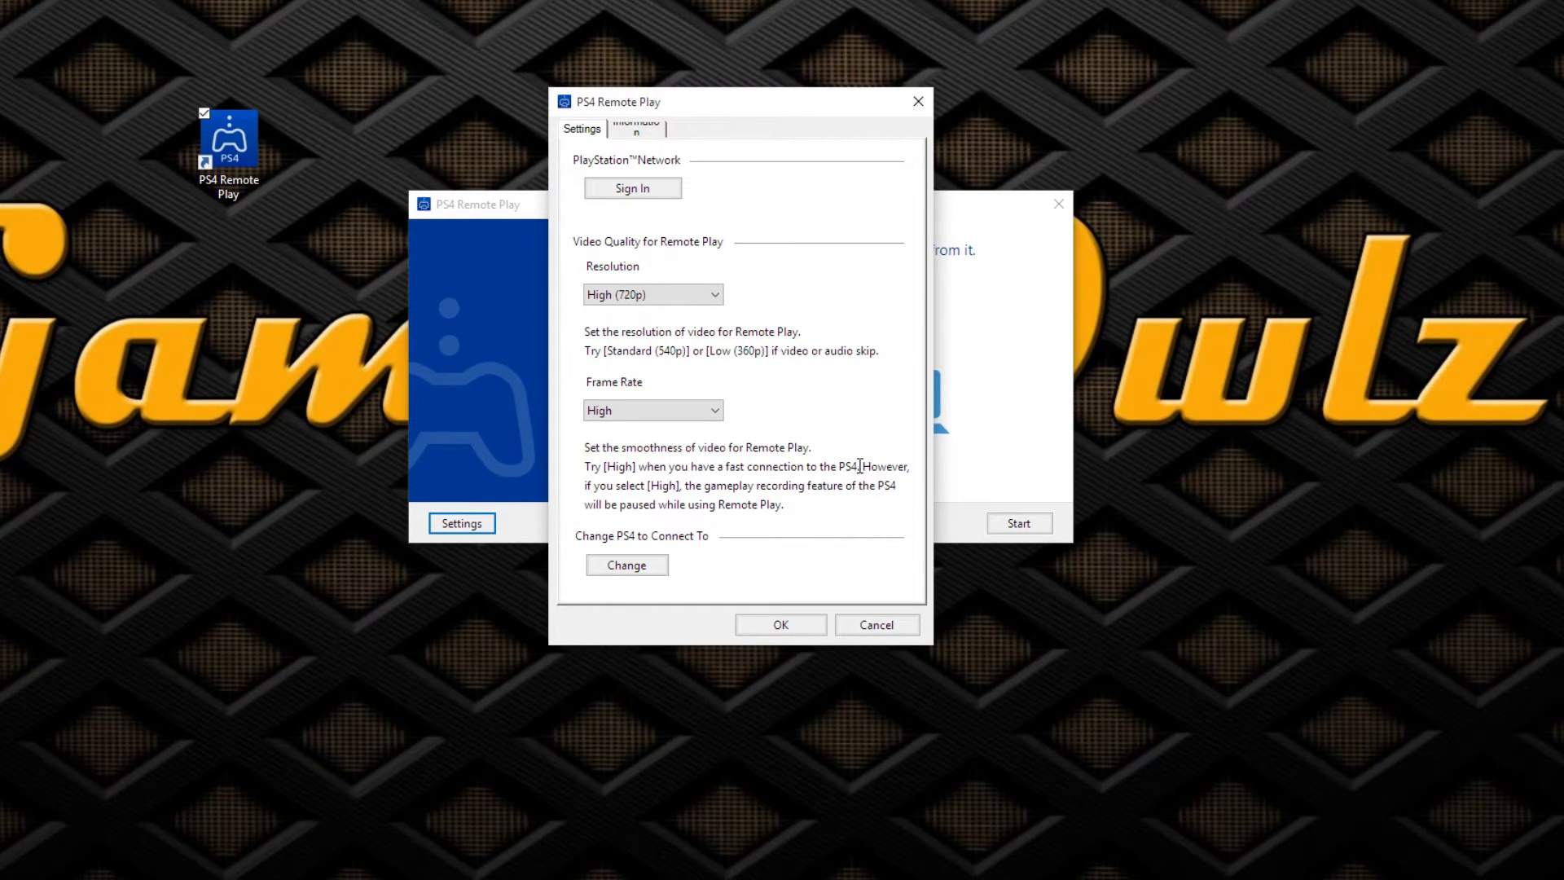
Set the Remote Play frame rate to Standard and the resolution to Standard (540p).
left_click(636, 413)
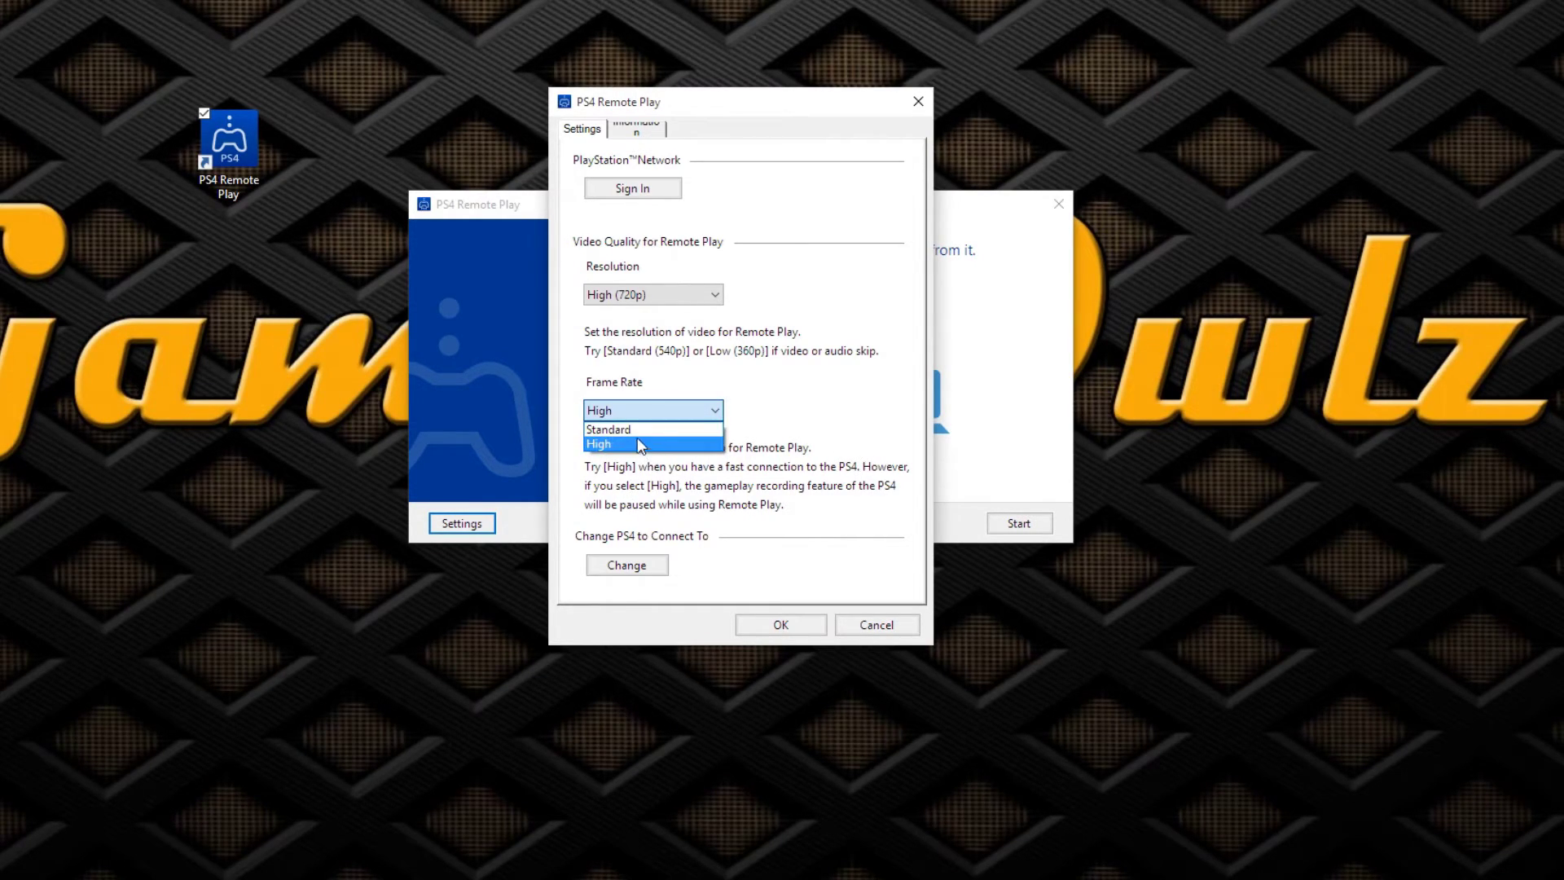
left_click(619, 430)
left_click(649, 295)
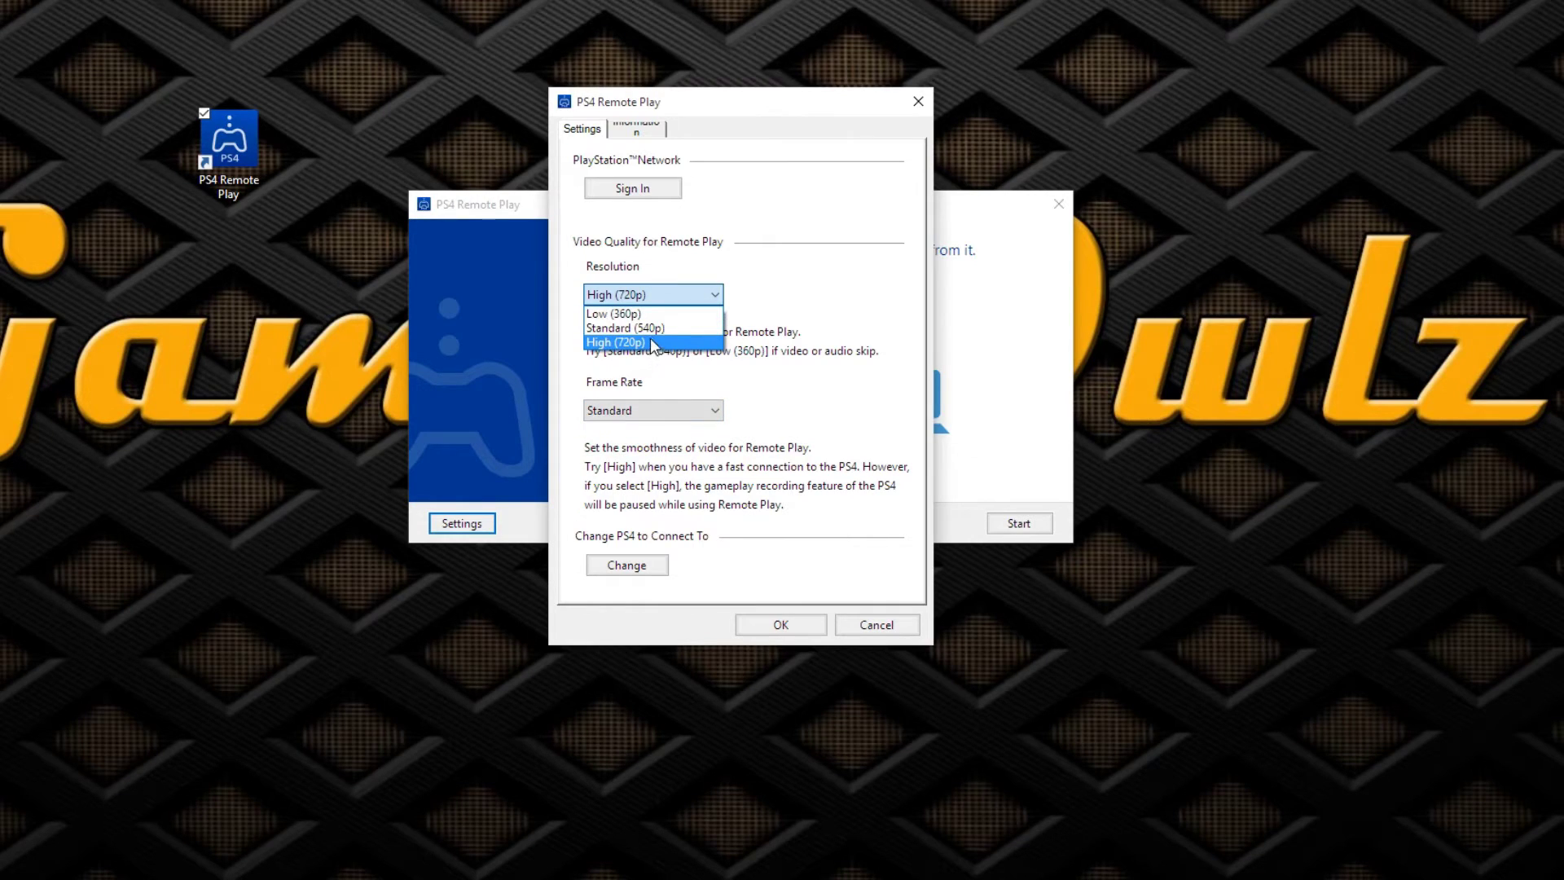
left_click(644, 327)
Set the resolution back to High (720p) and the frame rate to High, and save the Remote Play settings.
left_click(652, 294)
left_click(664, 342)
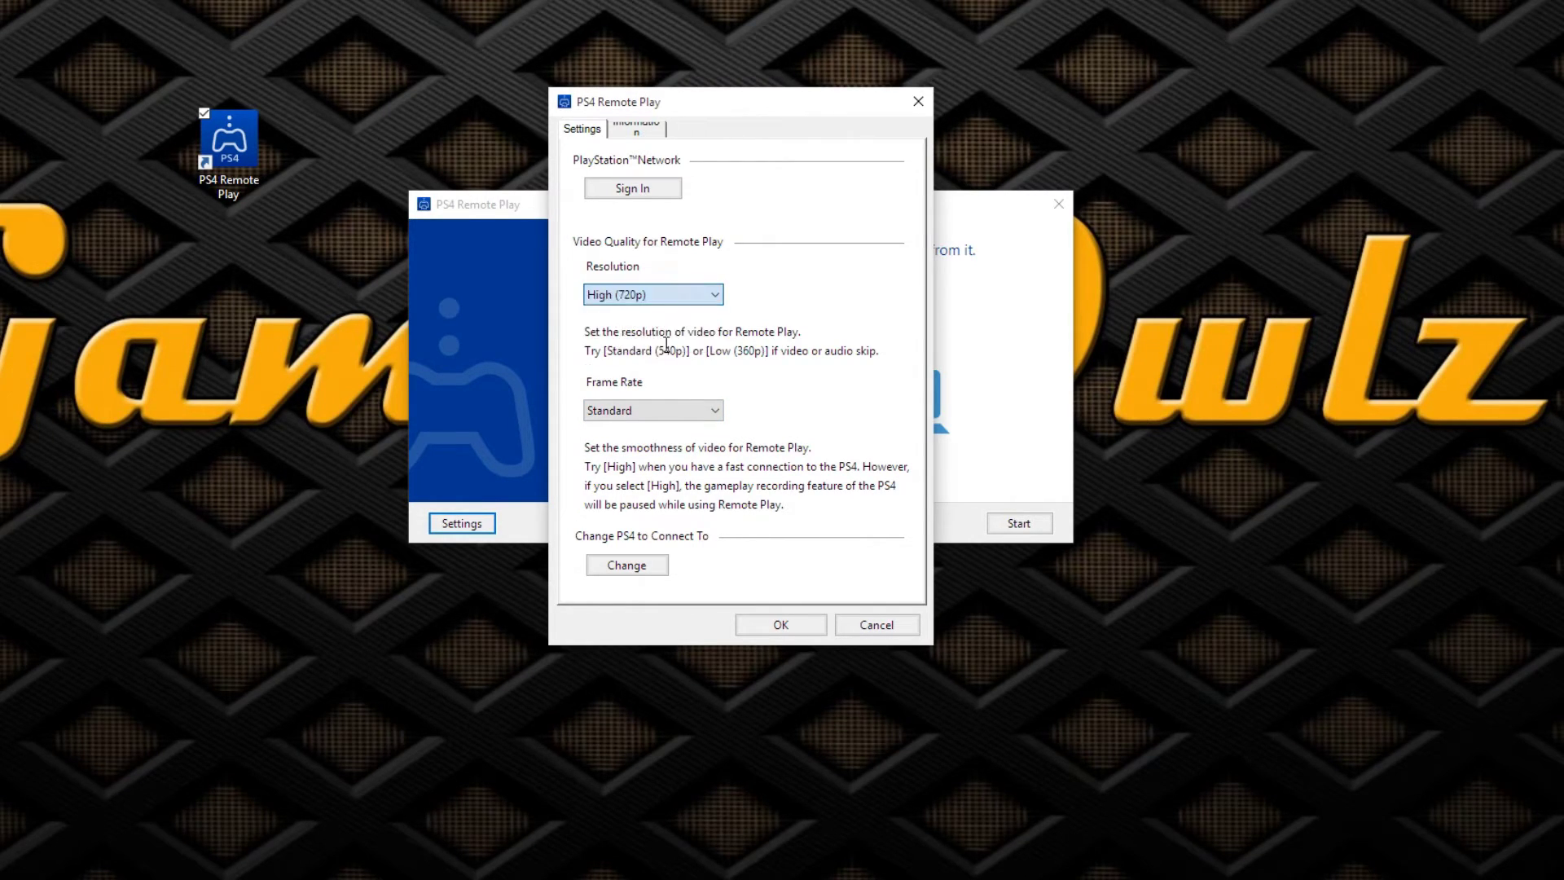
left_click(652, 410)
left_click(655, 443)
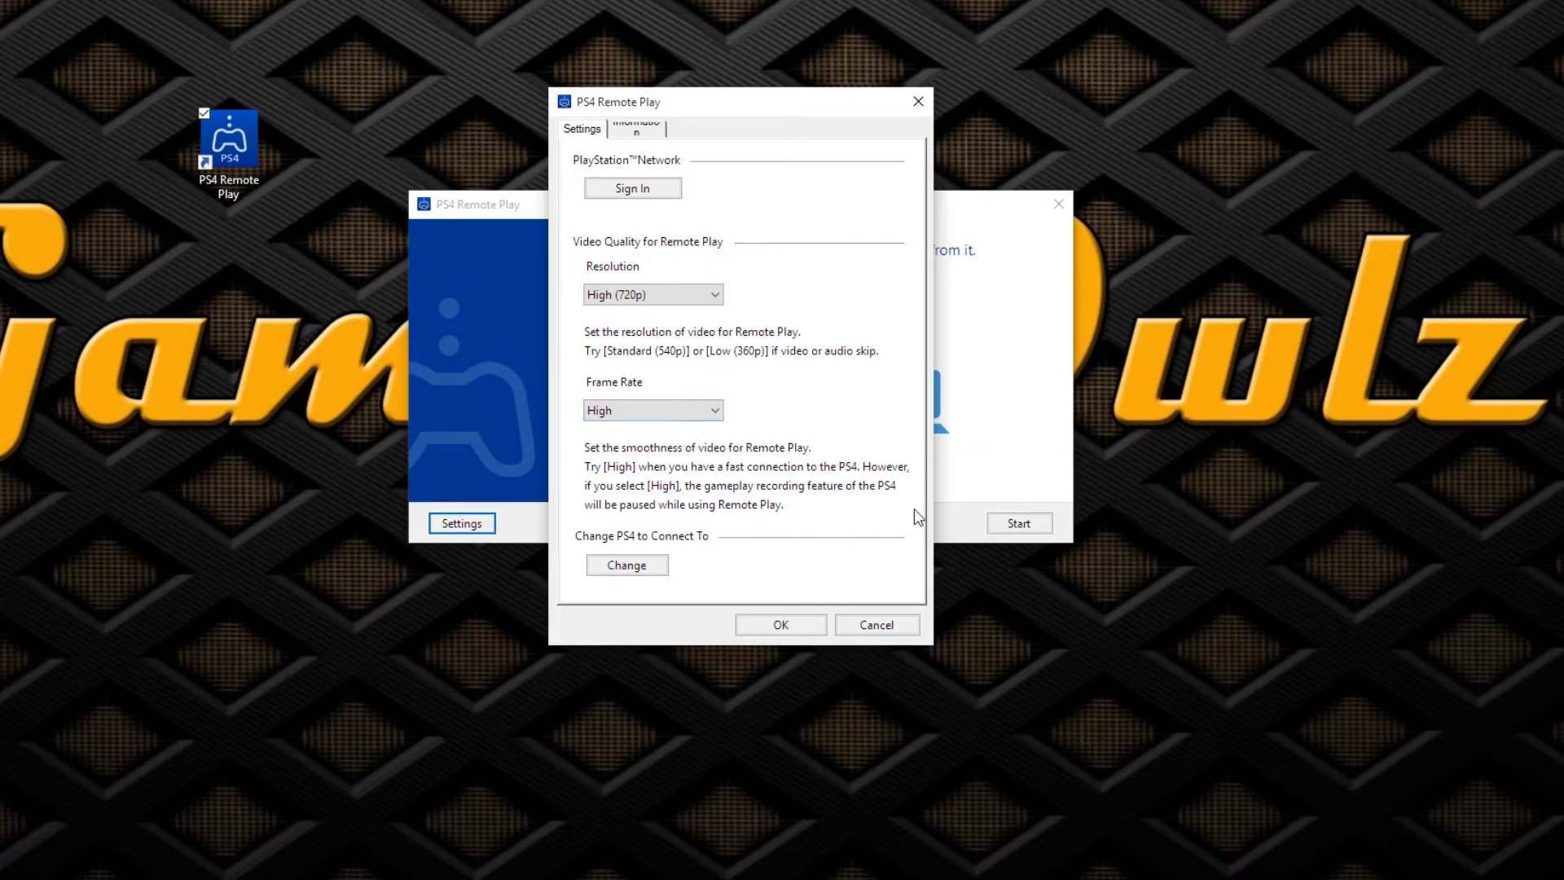
left_click(797, 626)
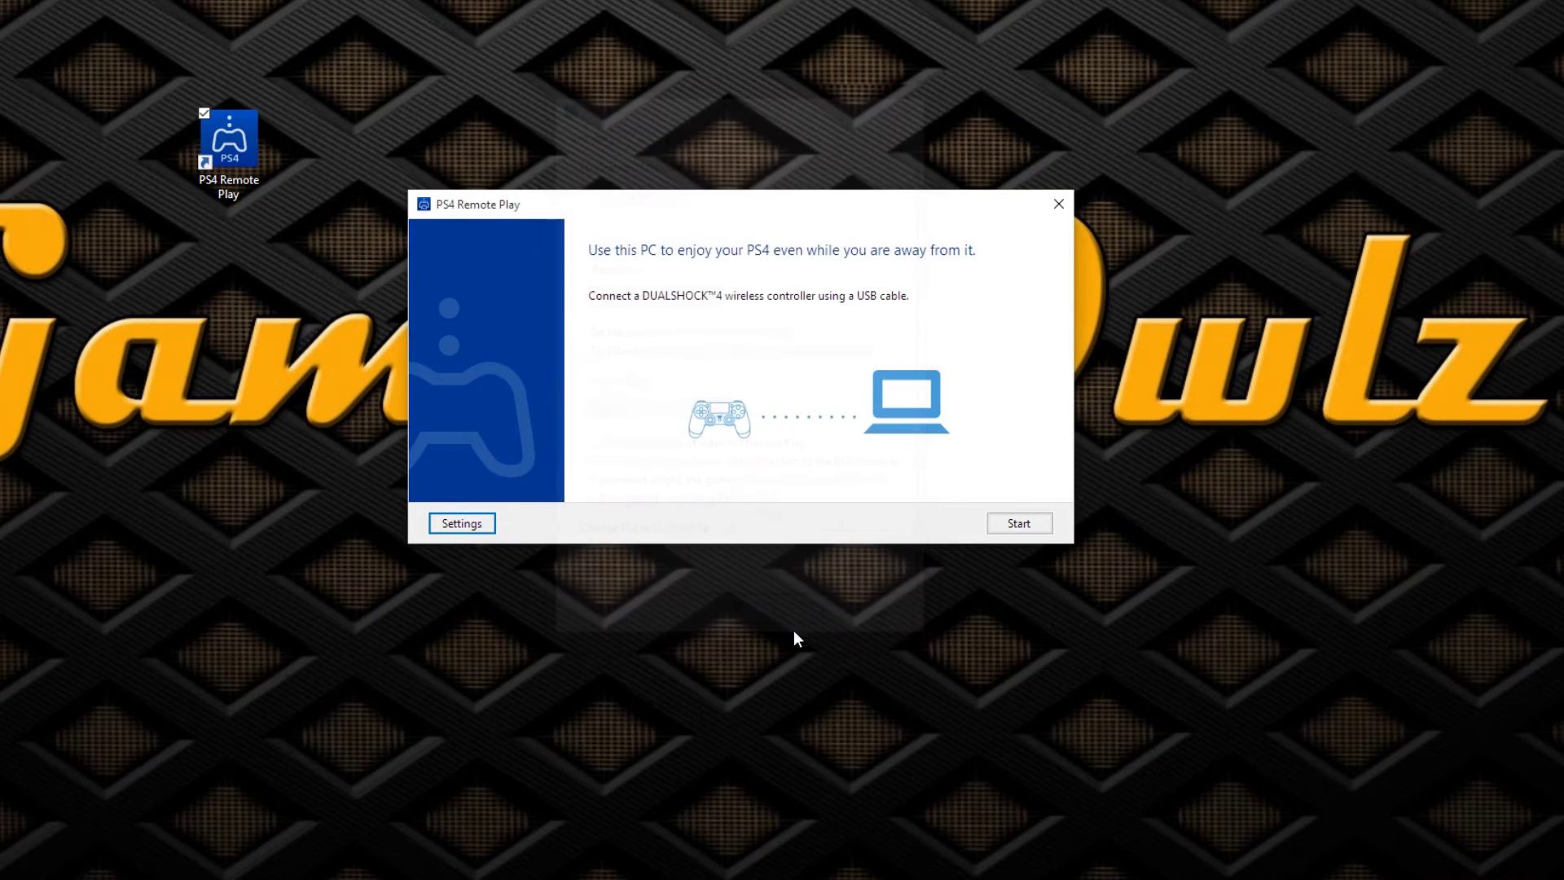
Start Remote Play to search for the PS4.
left_click(1023, 526)
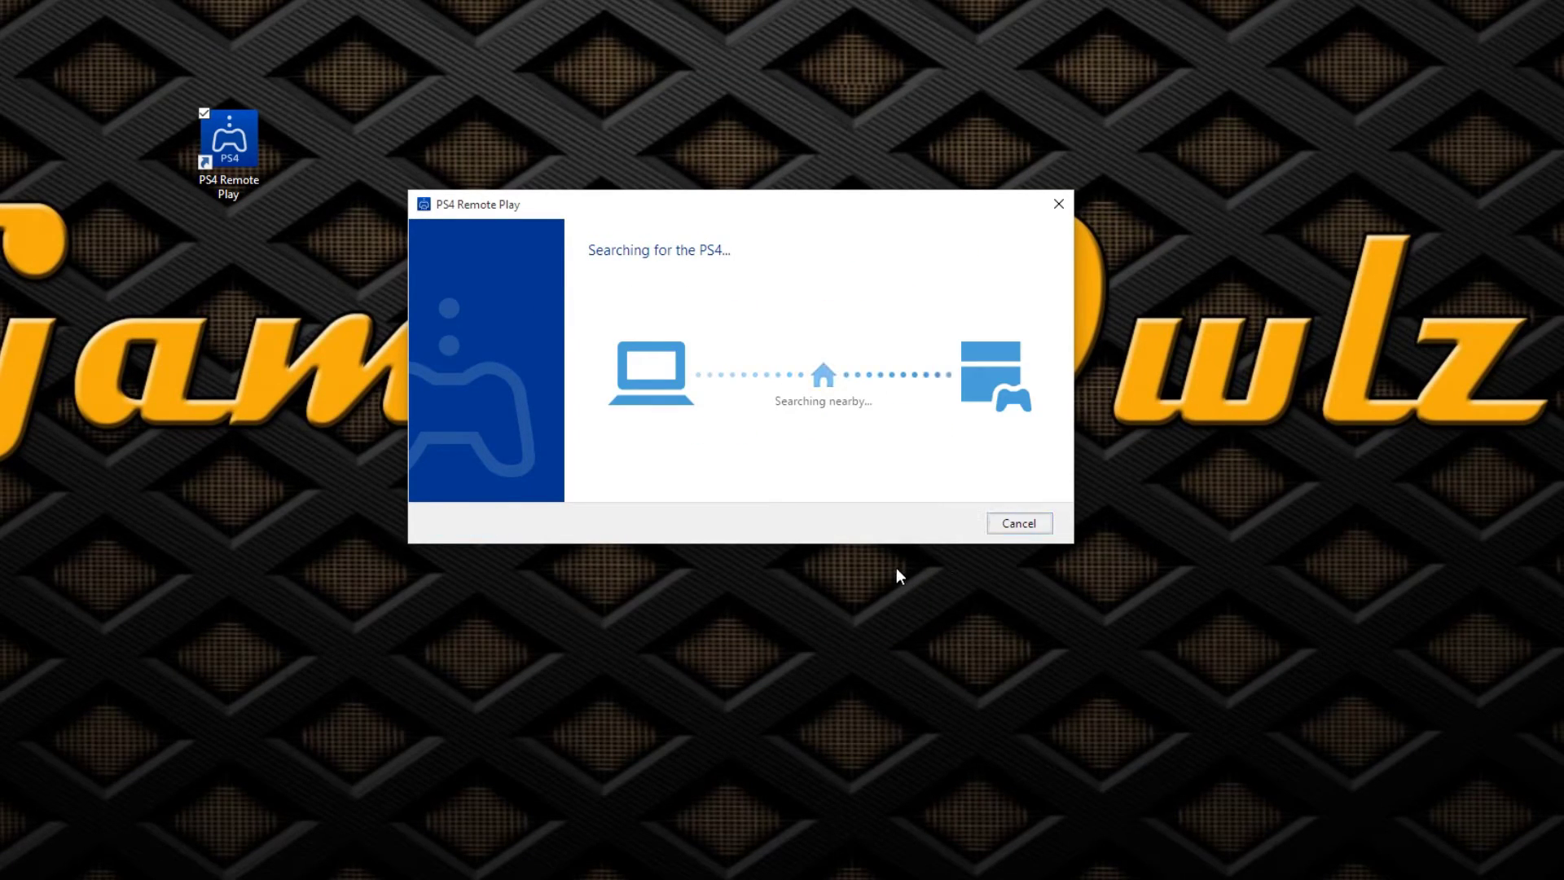